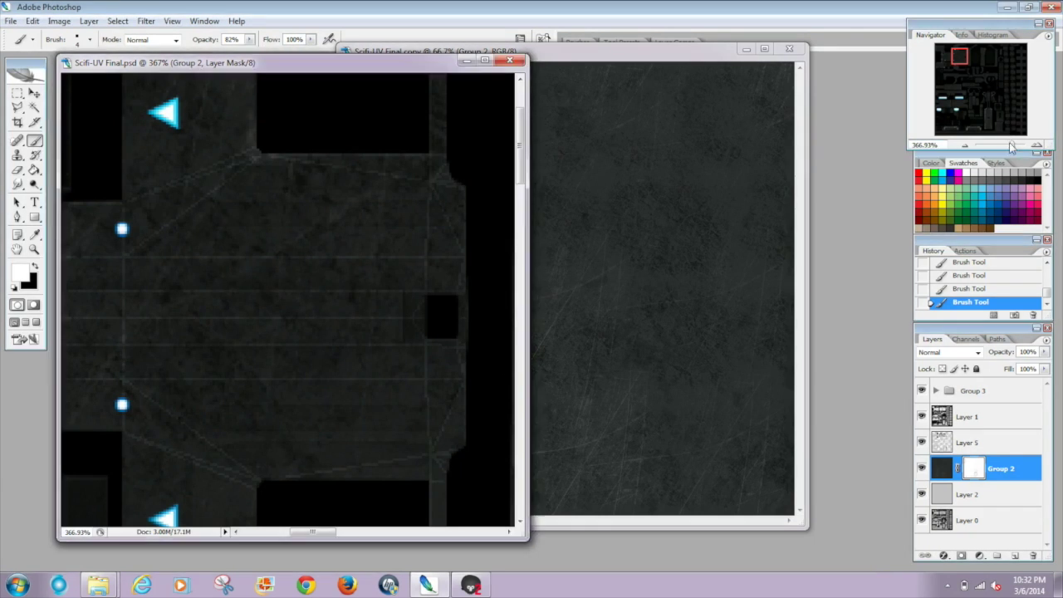
Step: Examine the UV texture's layers one at a time, including Layer 1, Layer 0 and Group 2, with all layers shown again
left_click_drag(1010, 144, 999, 146)
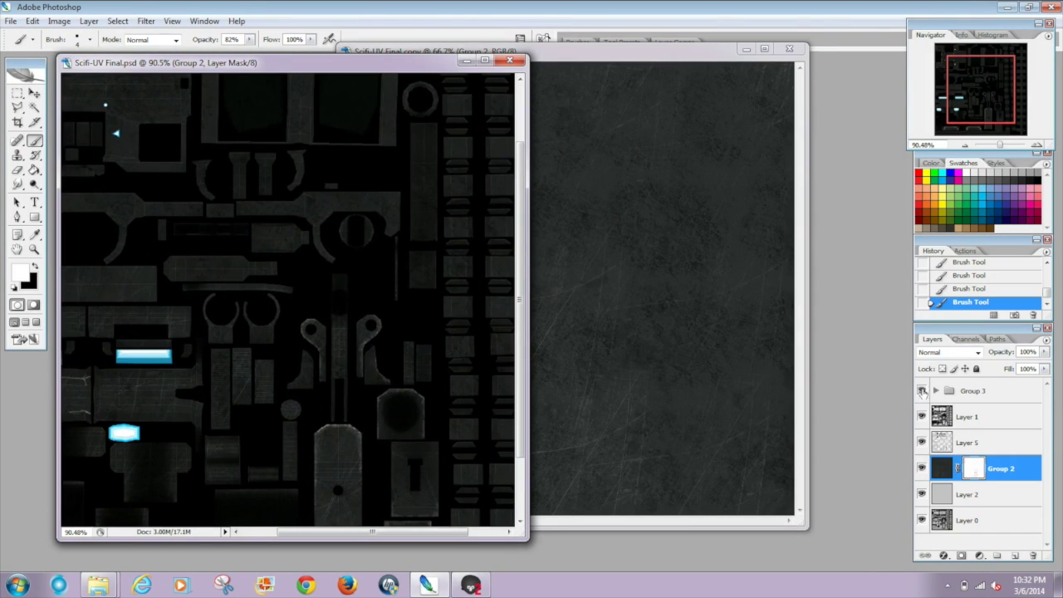
left_click_drag(921, 390, 920, 520)
left_click(921, 416)
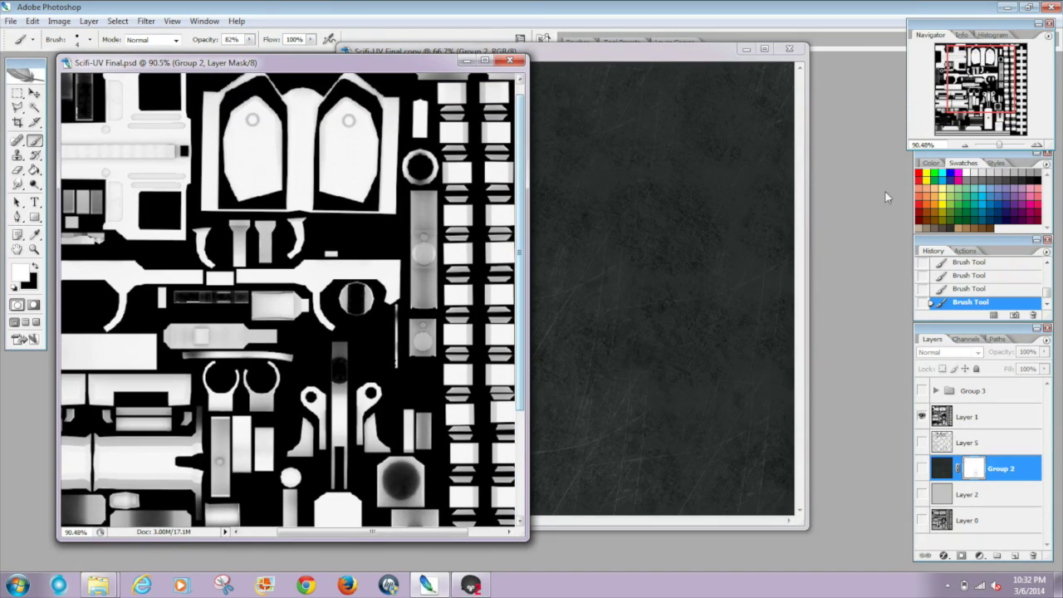
mouse_move(1001, 145)
left_mouse_down()
mouse_move(986, 144)
mouse_move(996, 145)
left_mouse_up()
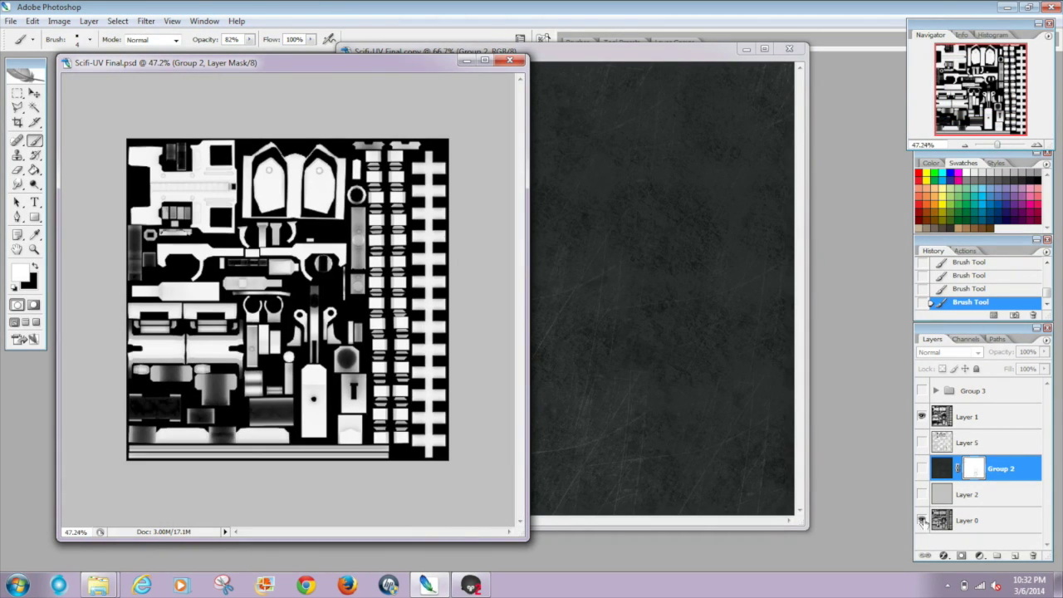
left_click(921, 519)
left_click(920, 416)
left_click(920, 416)
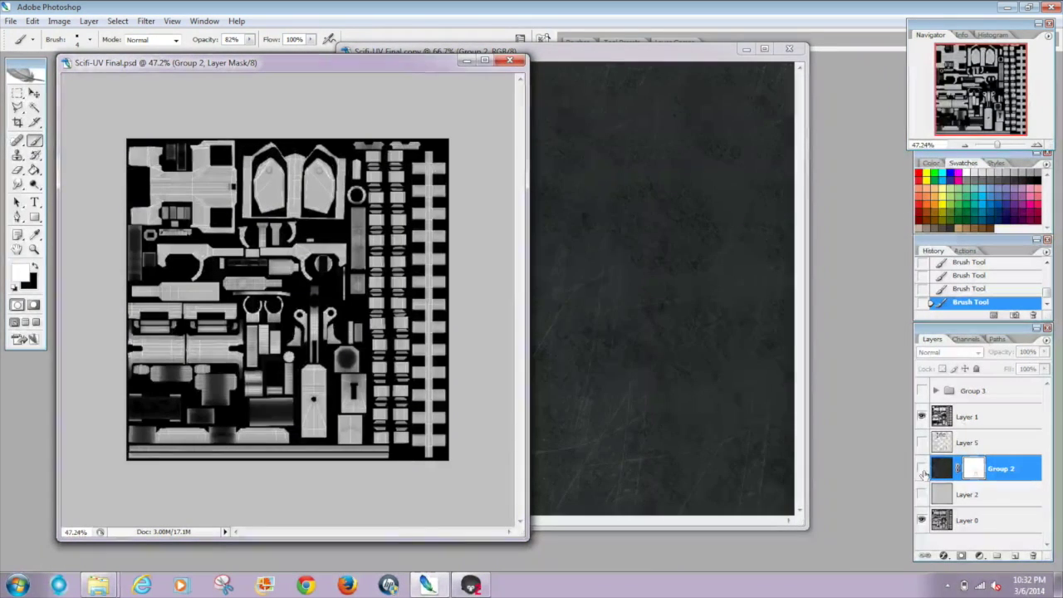
left_click(921, 520)
left_click(920, 416)
left_click(920, 469)
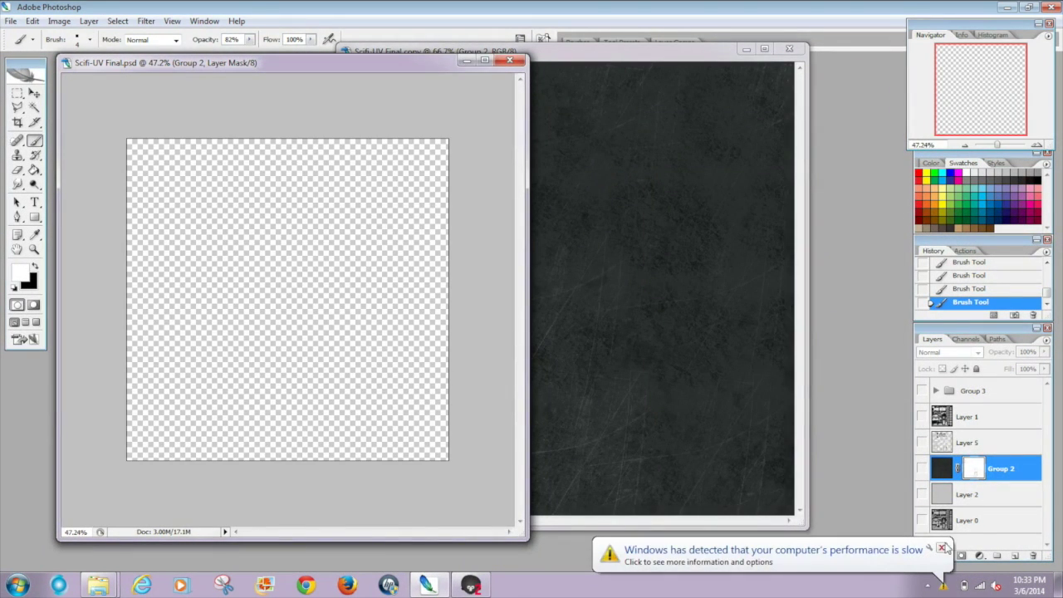
left_click(921, 468)
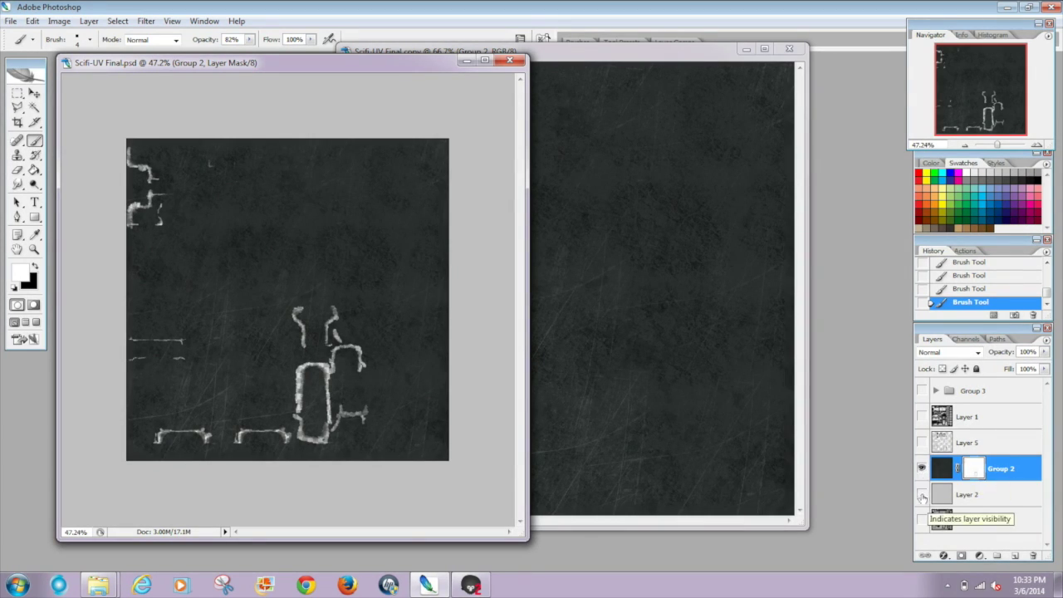
left_click_drag(920, 519, 923, 399)
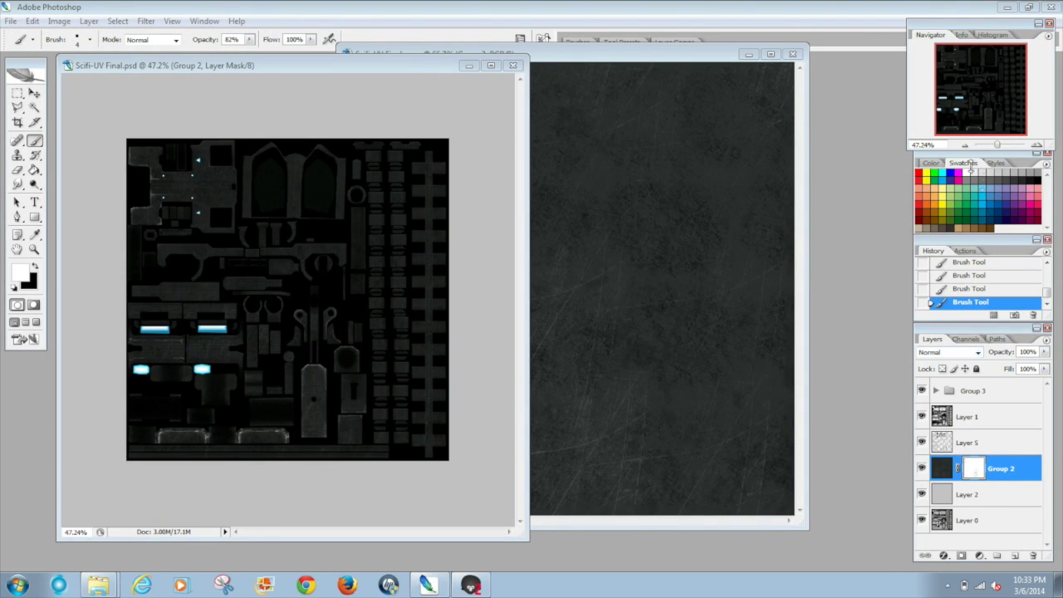
Step: Paint edge wear in black on Group 2's layer mask along the gun body's upper-right edge, using a 2 px brush
left_click_drag(997, 145, 1007, 148)
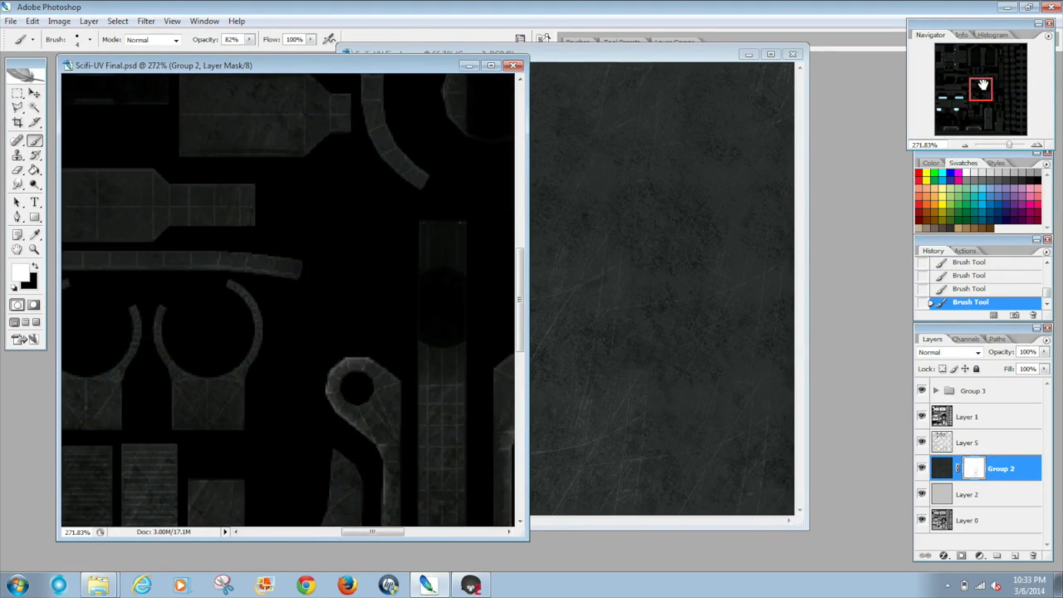
left_click_drag(980, 88, 959, 54)
key("x")
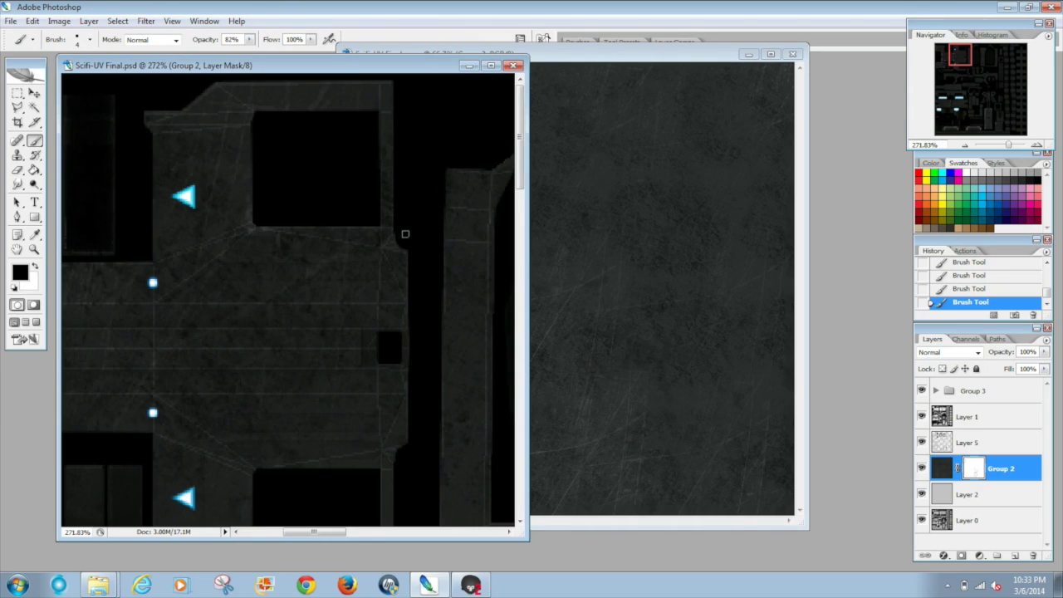
key("bracketleft")
key("bracketleft")
mouse_move(390, 227)
left_mouse_down()
mouse_move(406, 257)
mouse_move(393, 251)
mouse_move(407, 268)
mouse_move(409, 304)
mouse_move(381, 301)
mouse_move(406, 277)
mouse_move(386, 301)
mouse_move(360, 302)
mouse_move(410, 330)
left_mouse_up()
Step: Soften the upper-right edge wear and its seam scratch with white on the mask, lowering the brush opacity to 71%
key("x")
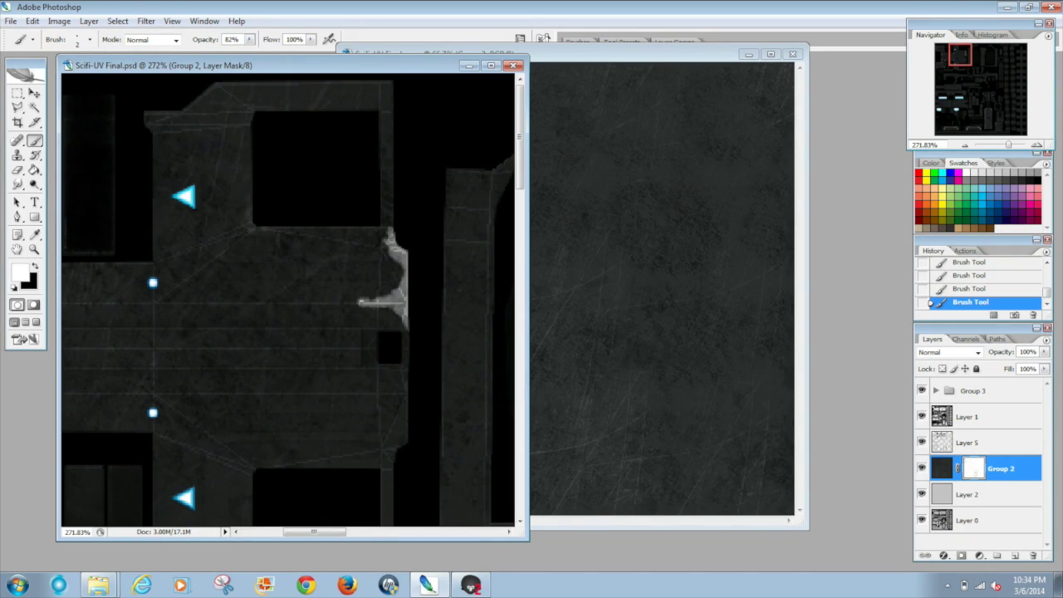
mouse_move(362, 302)
left_mouse_down()
mouse_move(397, 283)
mouse_move(387, 232)
mouse_move(400, 258)
mouse_move(405, 312)
left_mouse_up()
left_click_drag(209, 42, 200, 42)
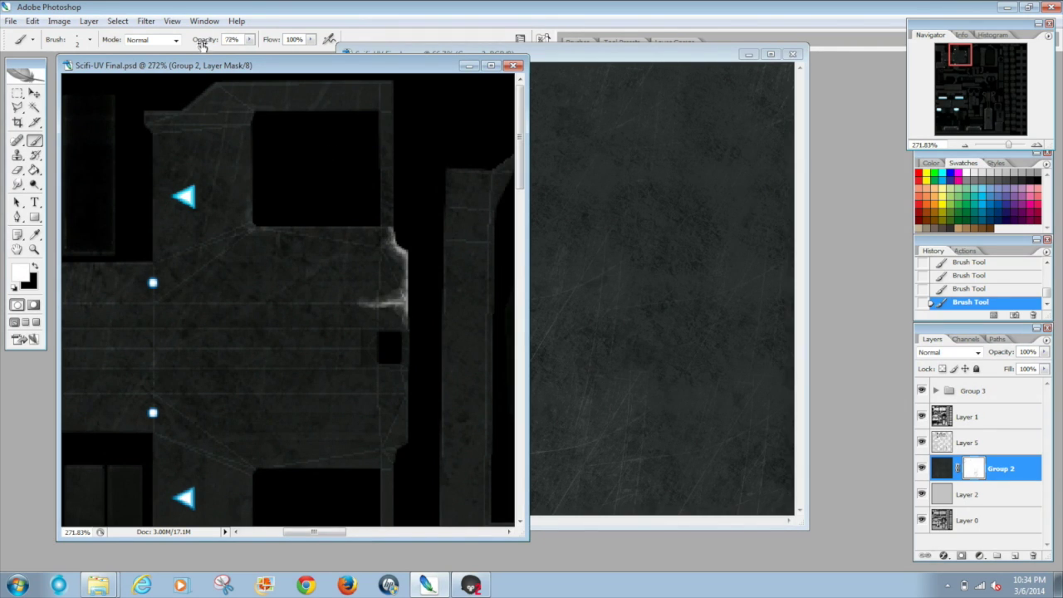
mouse_move(388, 235)
left_mouse_down()
mouse_move(407, 259)
mouse_move(400, 312)
left_mouse_up()
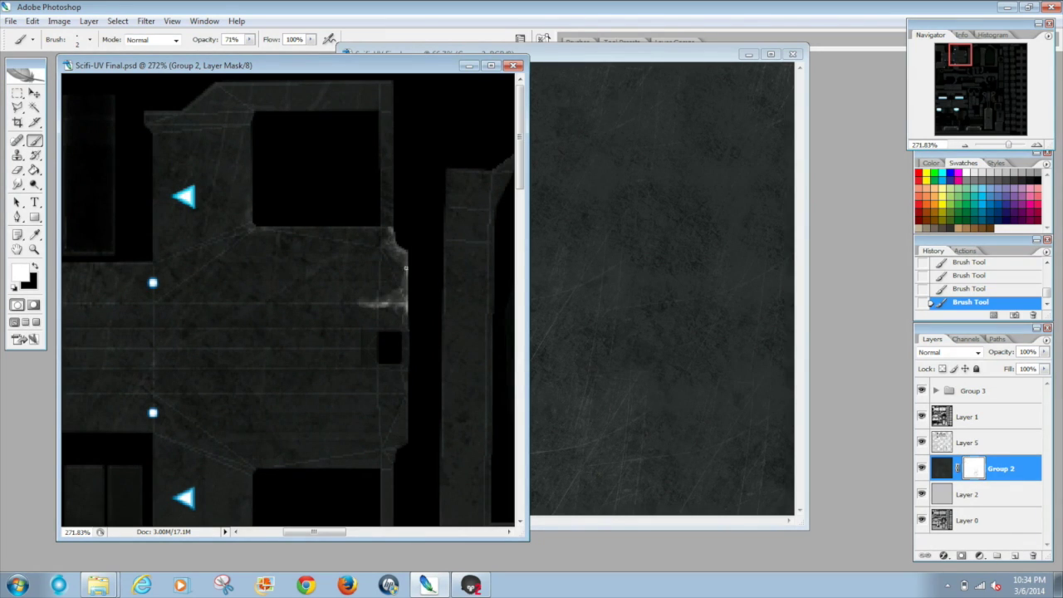
Step: Set the brush opacity to 81% and paint black wear on the body's lower-right corner and adjoining panel seam
left_click_drag(212, 46, 223, 51)
key("x")
left_click_drag(387, 456, 405, 425)
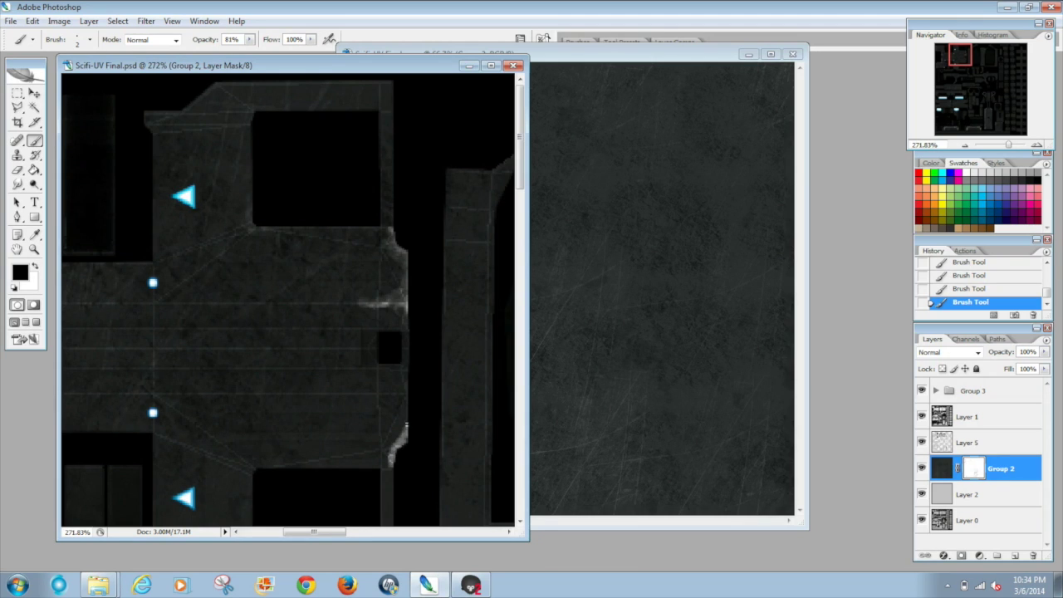
mouse_move(365, 394)
left_mouse_down()
mouse_move(405, 408)
mouse_move(365, 394)
mouse_move(396, 394)
mouse_move(404, 372)
mouse_move(386, 397)
mouse_move(364, 395)
mouse_move(399, 410)
mouse_move(390, 464)
mouse_move(403, 436)
mouse_move(367, 396)
mouse_move(405, 386)
left_mouse_up()
key("x")
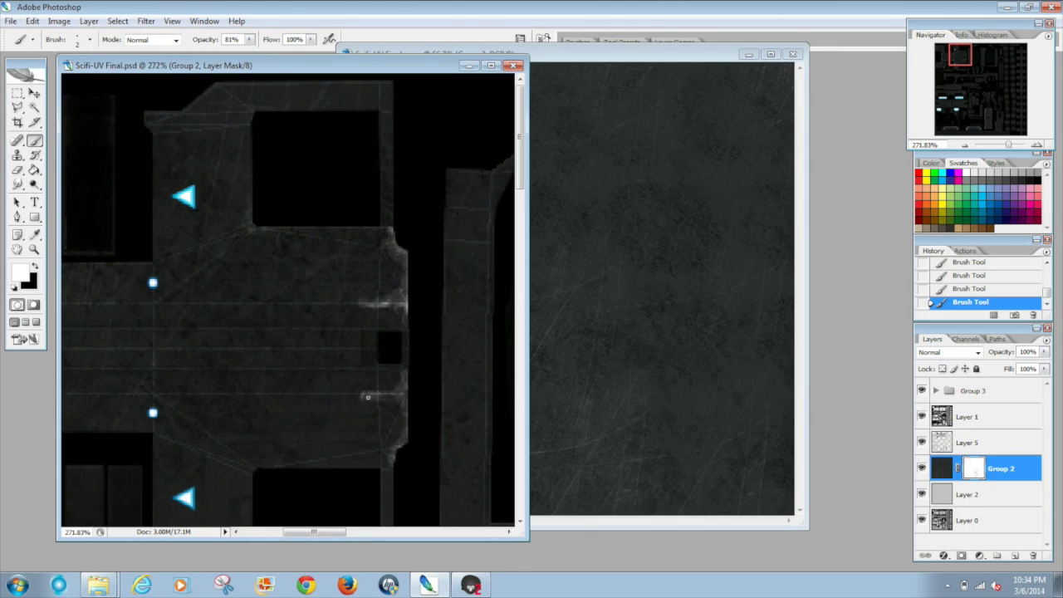
Step: Build up and blend the wear on the lower seam and right edge, alternating black and white on the mask
key("x")
mouse_move(361, 391)
left_mouse_down()
mouse_move(396, 392)
mouse_move(361, 394)
mouse_move(402, 424)
left_mouse_up()
key("x")
key("x")
key("x")
key("x")
mouse_move(401, 377)
left_mouse_down()
mouse_move(396, 386)
mouse_move(404, 377)
left_mouse_up()
key("x")
key("x")
Step: Paint and soften edge wear around the outer upper-right corner of the body's upper frame
mouse_move(373, 83)
left_mouse_down()
mouse_move(390, 90)
mouse_move(394, 131)
mouse_move(362, 83)
mouse_move(340, 82)
left_mouse_up()
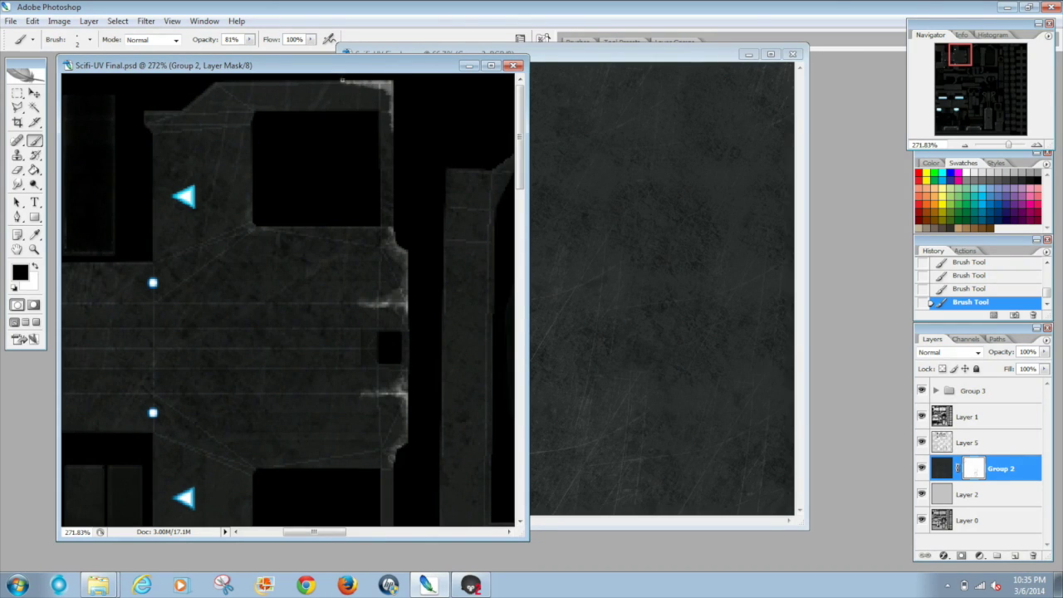
key("x")
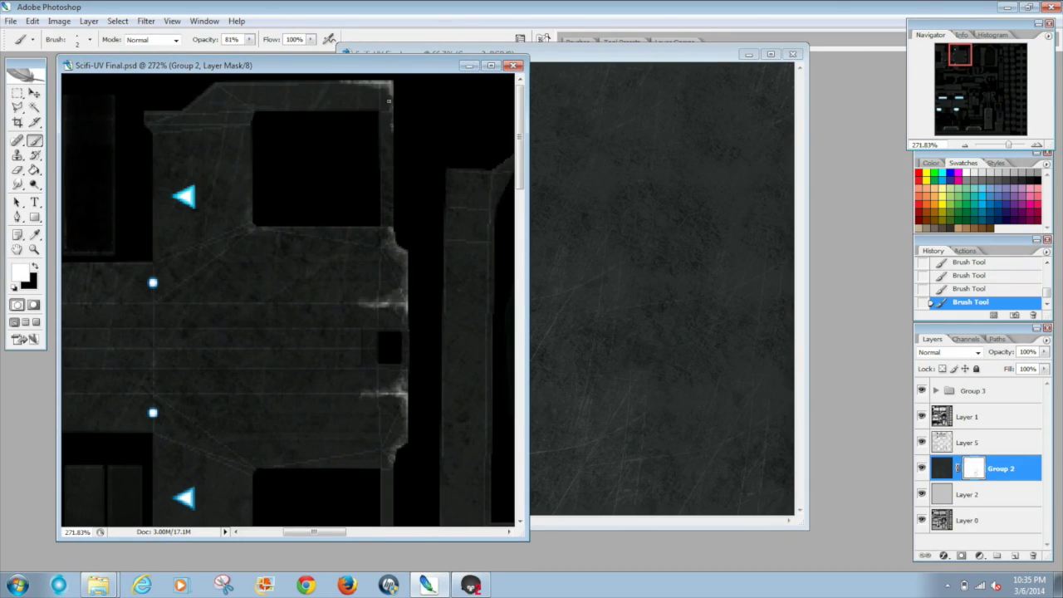
Step: Paint wear on the upper-right tip of the body's left panel, blending it with white on the mask
left_click_drag(327, 535, 287, 536)
key("x")
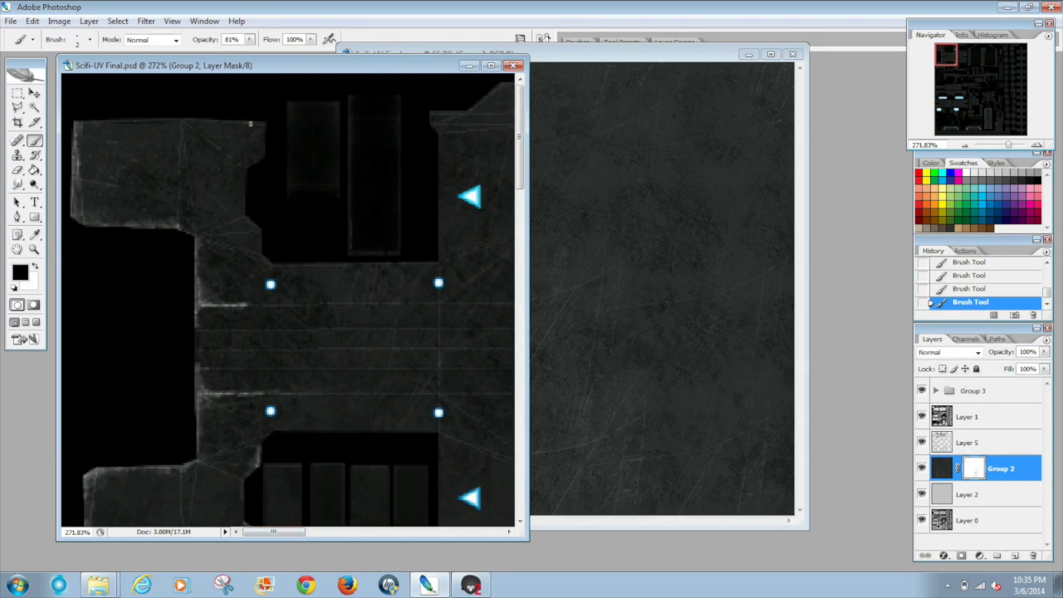
left_click_drag(241, 126, 262, 128)
key("x")
left_click_drag(251, 163, 255, 119)
key("x")
Step: Paint and blend edge wear on the small protruding tab at the left end of the body's upper frame
mouse_move(433, 118)
left_mouse_down()
mouse_move(493, 90)
mouse_move(434, 119)
mouse_move(479, 102)
mouse_move(449, 112)
left_mouse_up()
key("x")
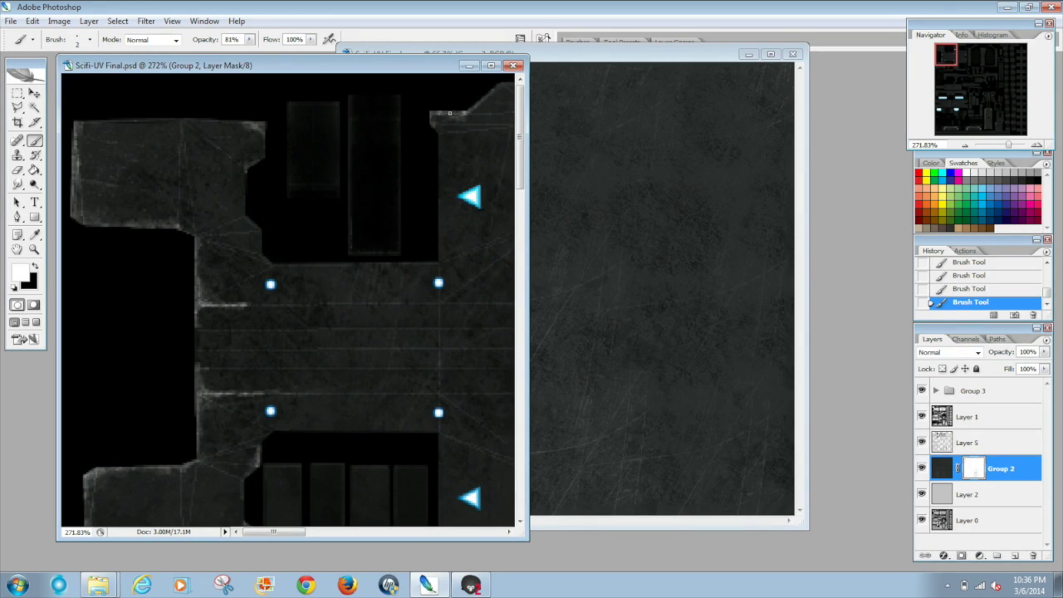
key("x")
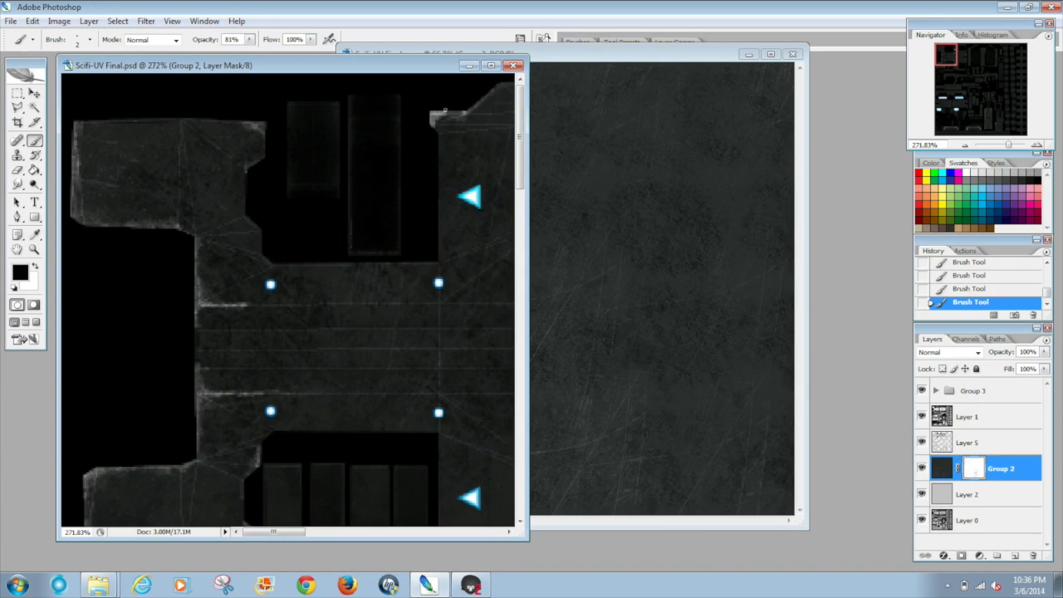
key("x")
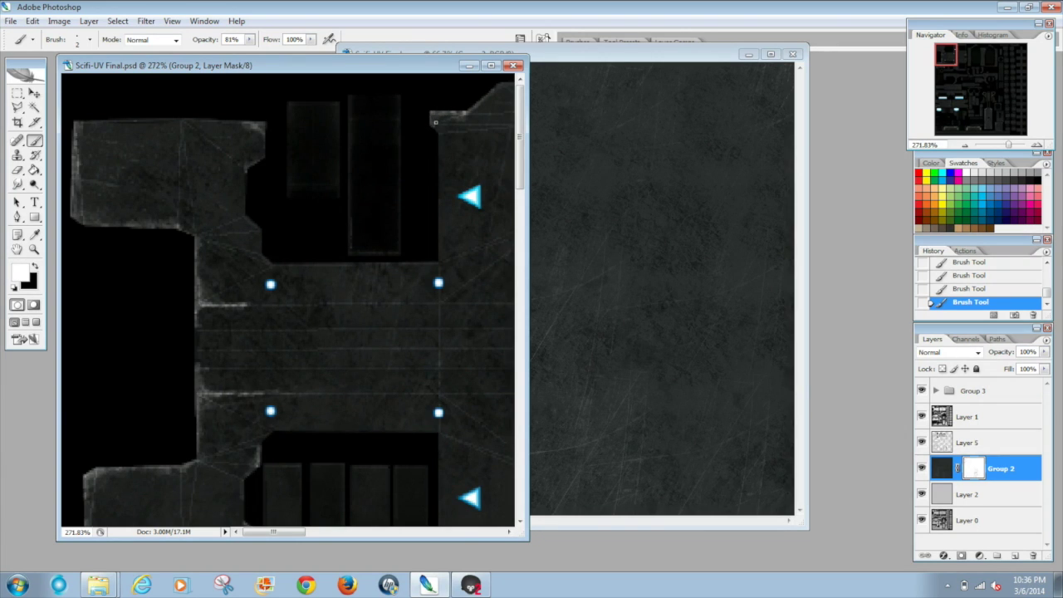
key("x")
mouse_move(433, 109)
left_mouse_down()
mouse_move(431, 124)
mouse_move(447, 117)
left_mouse_up()
key("x")
Step: Paint edge wear in black along the notched inner edge just below the left panel's tip
mouse_move(521, 166)
left_mouse_down()
mouse_move(520, 213)
mouse_move(521, 157)
left_mouse_up()
key("x")
mouse_move(254, 225)
left_mouse_down()
mouse_move(262, 251)
mouse_move(244, 201)
mouse_move(239, 215)
mouse_move(241, 200)
mouse_move(258, 241)
left_mouse_up()
key("x")
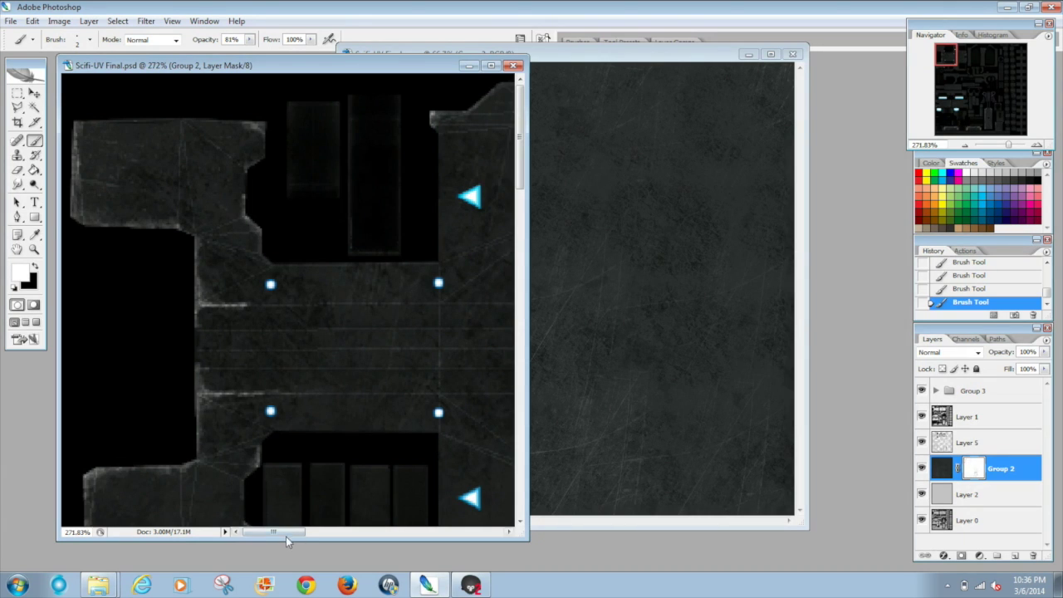
Step: Paint and soften wear on the lower frame's outer right corner and on the protruding tab at its left end
left_click_drag(285, 536, 322, 537)
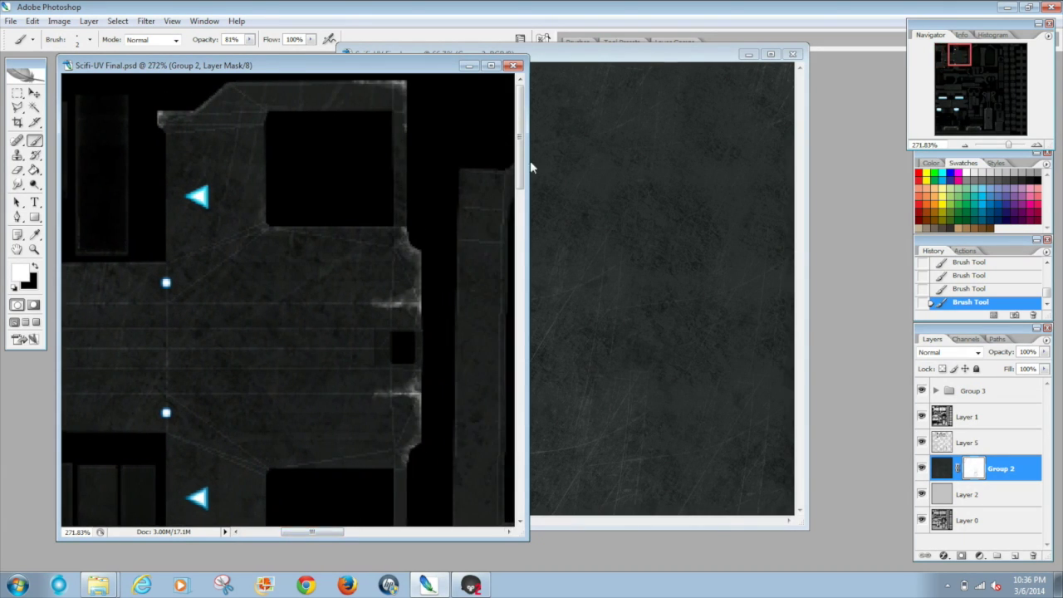
left_click_drag(520, 167, 520, 244)
key("x")
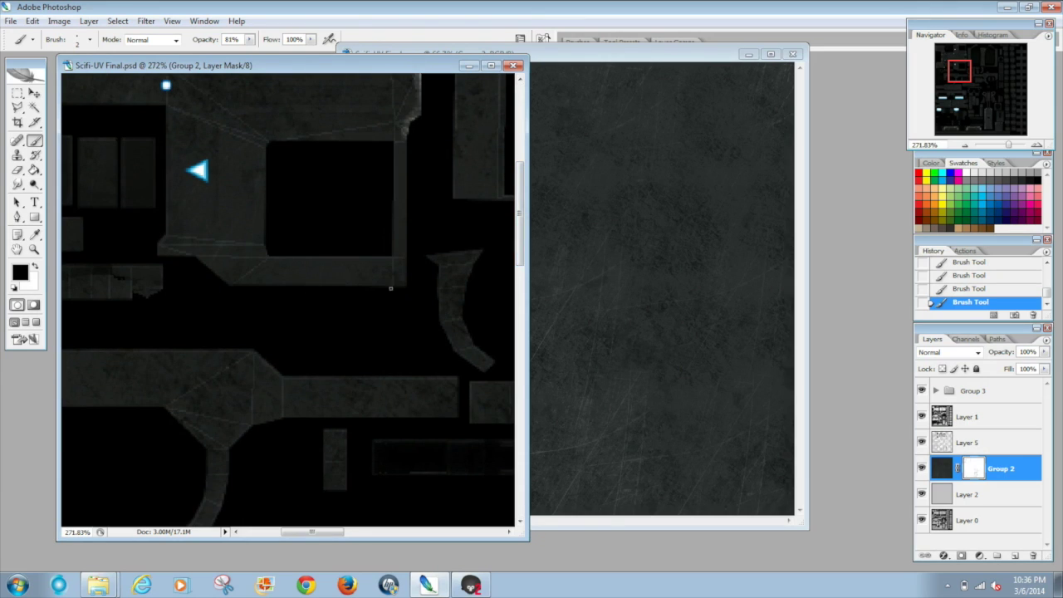
mouse_move(383, 286)
left_mouse_down()
mouse_move(410, 248)
mouse_move(398, 282)
left_mouse_up()
key("x")
key("x")
left_click_drag(160, 256, 202, 258)
key("x")
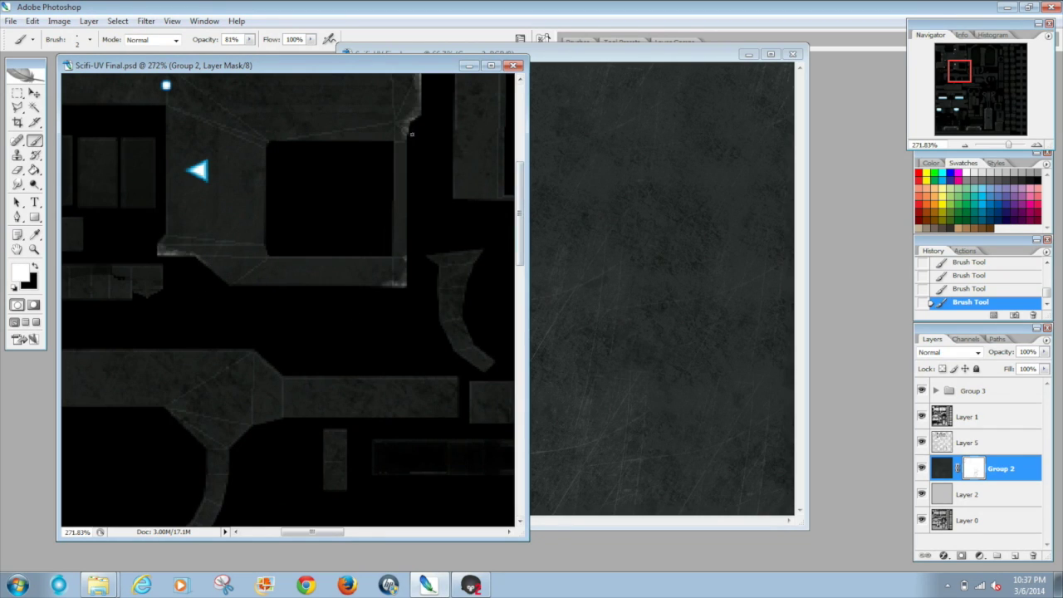
Step: Hide Layer 5 and save a PNG copy over Scifi-UV Final copy.png without interlacing
left_click(921, 442)
left_click(11, 21)
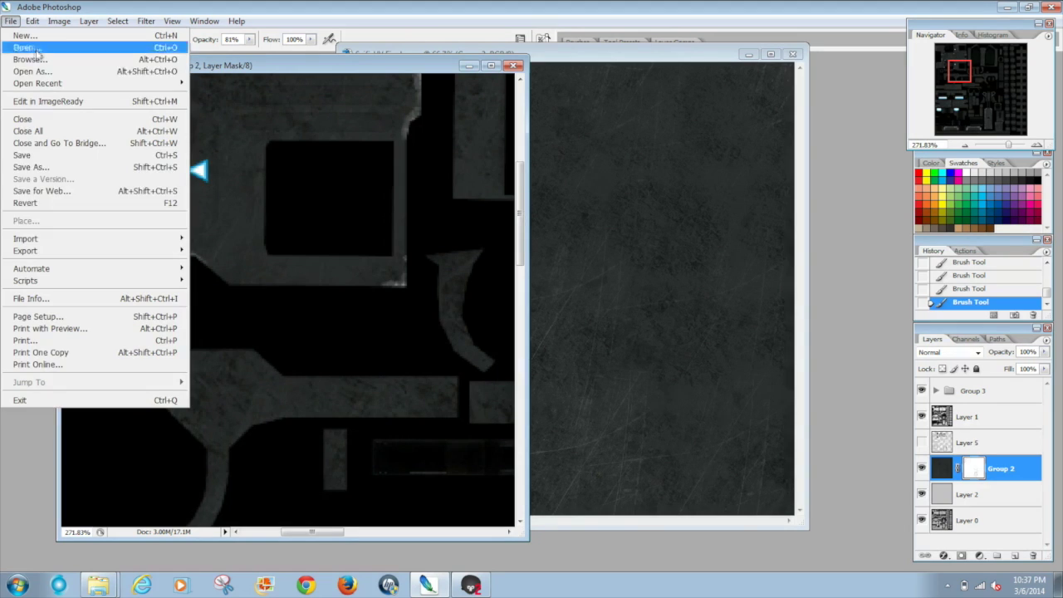
left_click(93, 171)
left_click(515, 323)
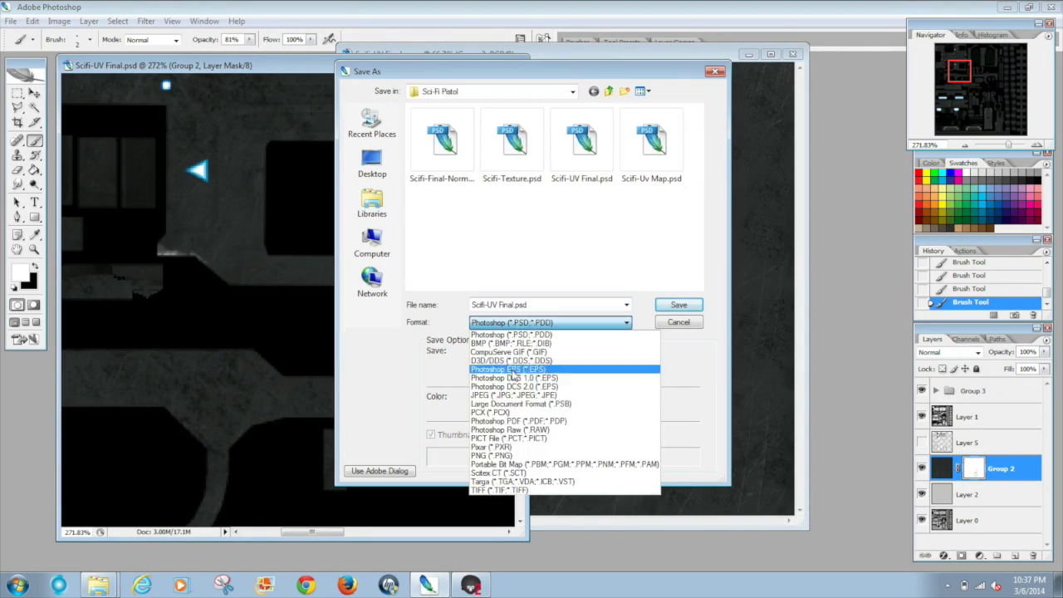
left_click(503, 459)
left_click(677, 306)
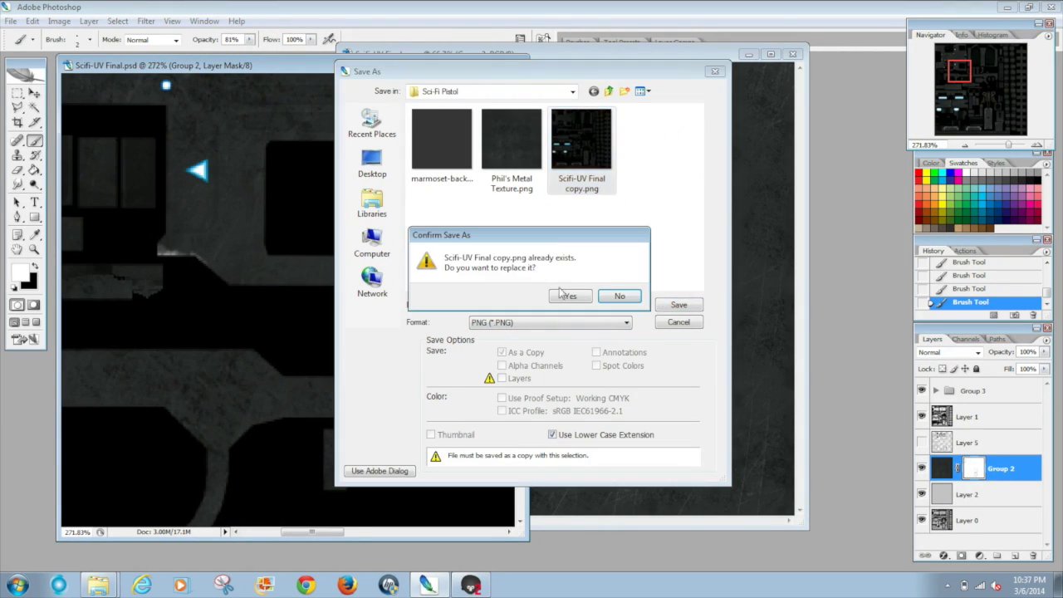
left_click(559, 293)
left_click(568, 281)
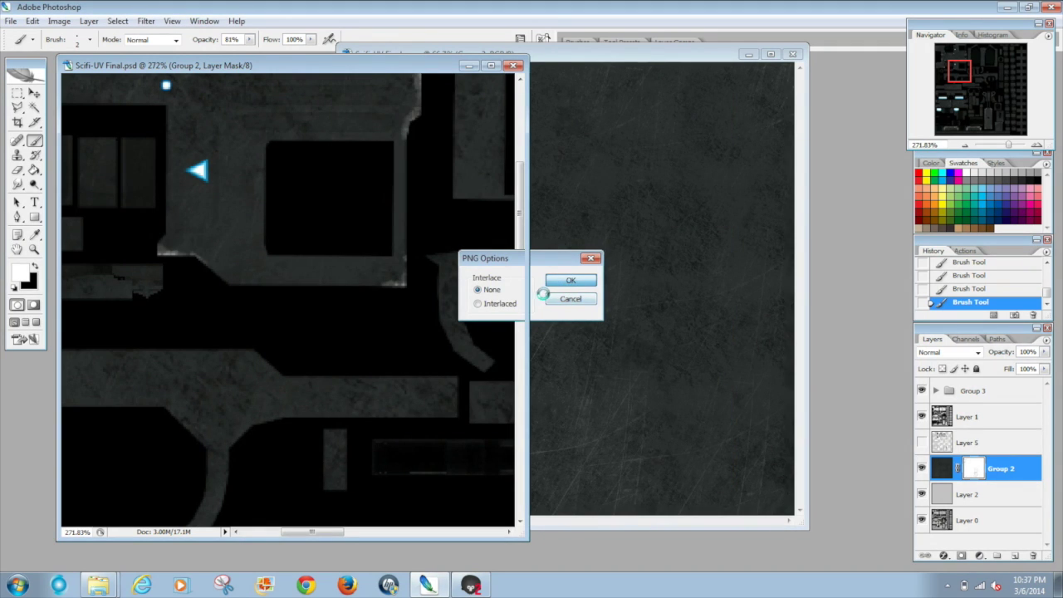
Step: Switch to Marmoset Toolbag and rotate the front pistol about its Y axis to inspect the edge wear
left_click(470, 585)
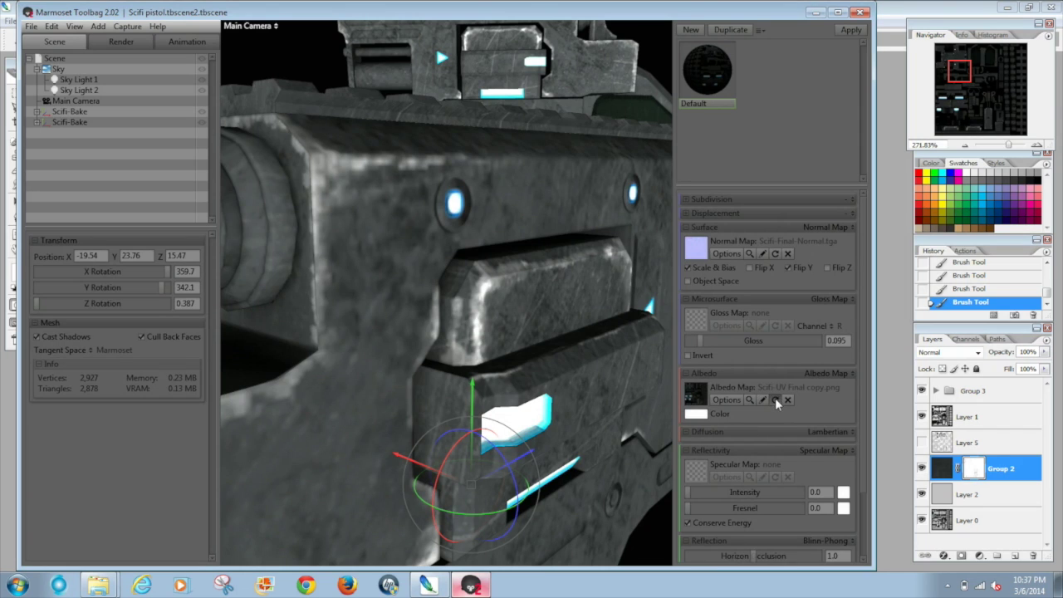
scroll(527, 342, "down", 3)
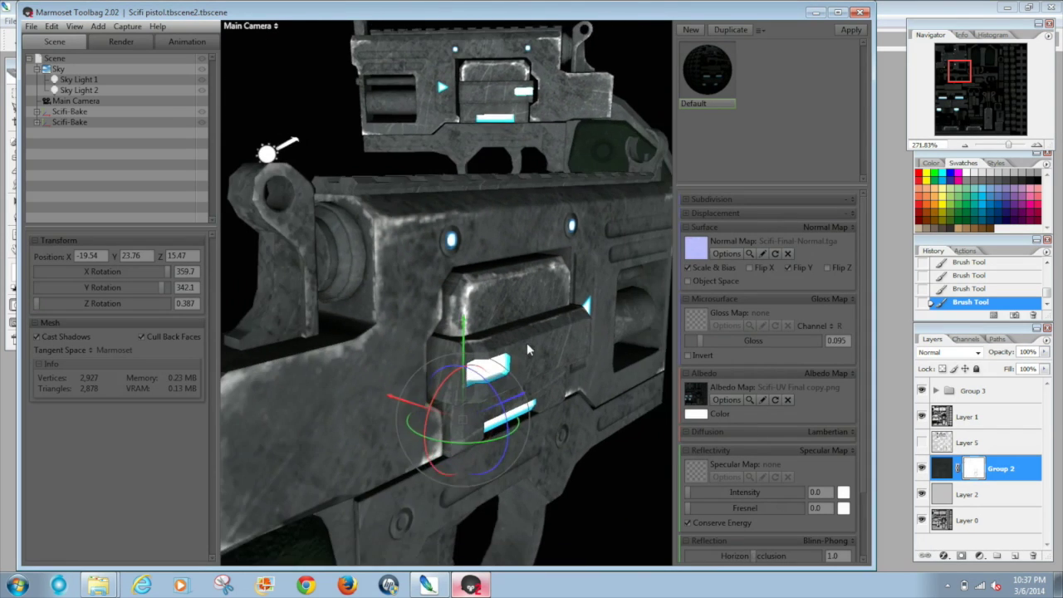
left_click_drag(496, 415, 589, 418)
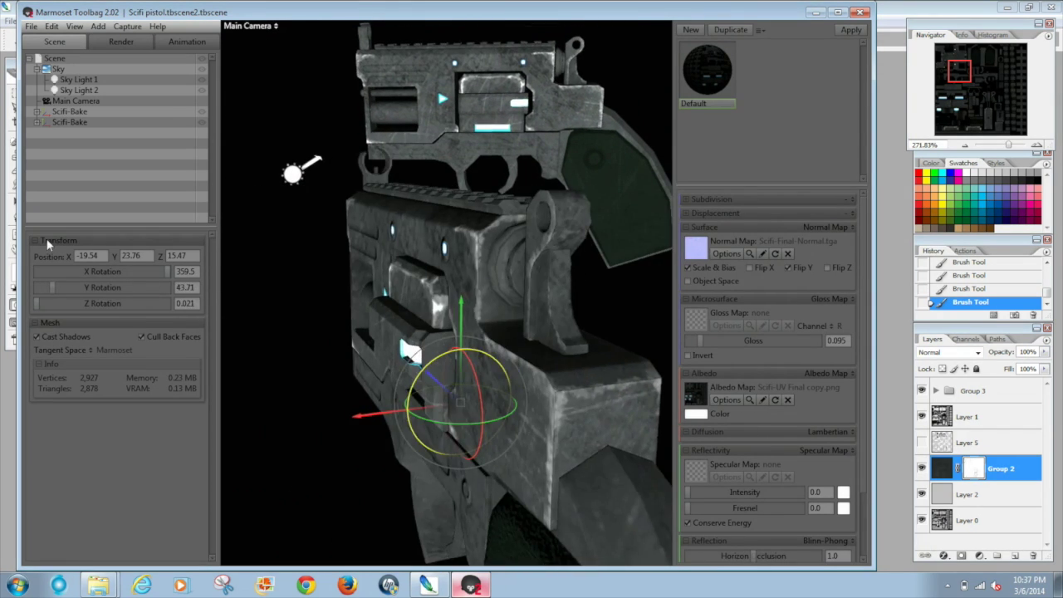
Step: Adjust the sky lights' brightness, setting Sky Light 2 to 5.915
left_click(80, 79)
mouse_move(94, 299)
left_mouse_down()
mouse_move(52, 296)
mouse_move(98, 295)
left_mouse_up()
left_click(70, 91)
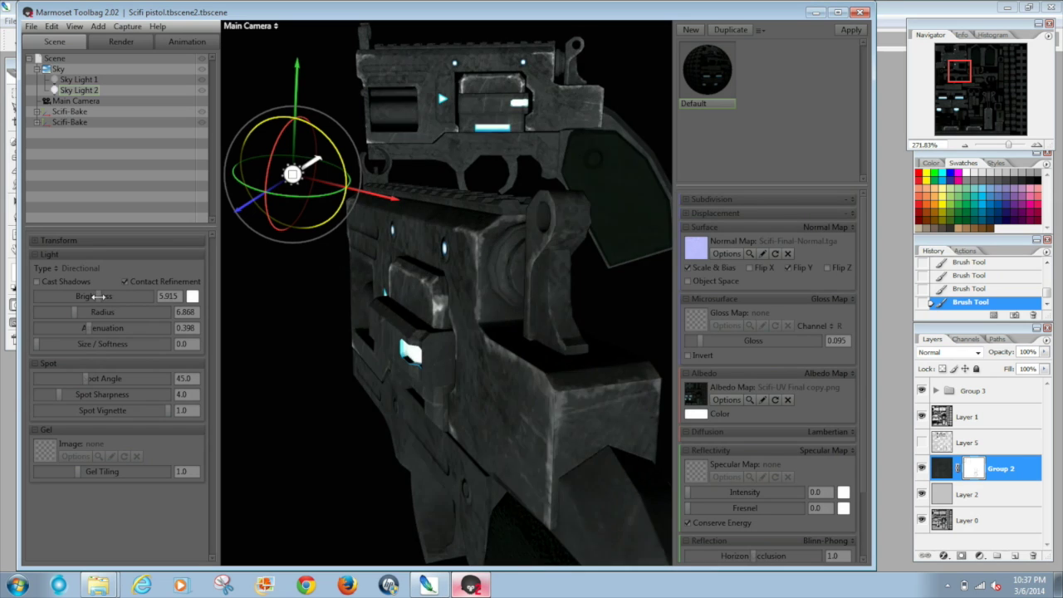
Step: Turn the front pistol to its other side and examine the worn texture up close and as a whole
left_click(449, 382)
left_click_drag(450, 423, 356, 419)
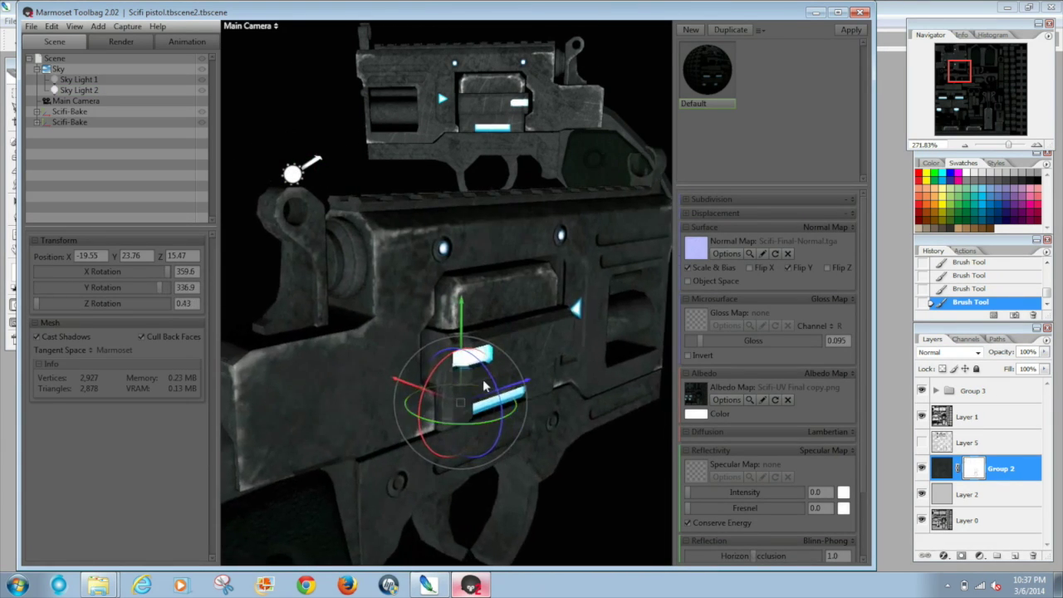
scroll(486, 394, "up", 2)
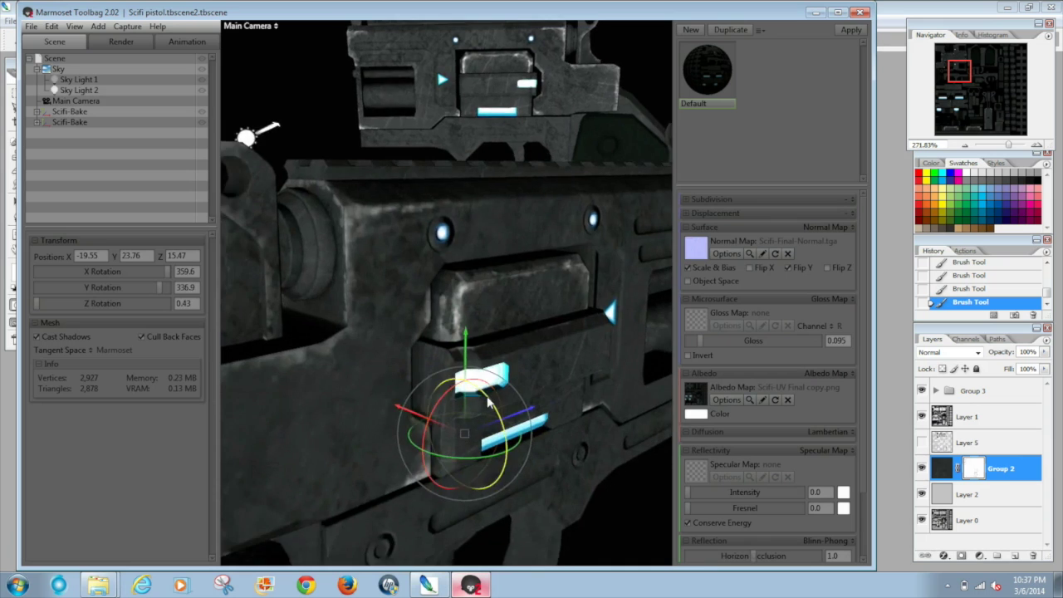
scroll(487, 401, "down", 3)
mouse_move(469, 360)
left_mouse_down()
mouse_move(463, 368)
mouse_move(520, 368)
mouse_move(288, 373)
mouse_move(477, 353)
mouse_move(465, 364)
left_mouse_up()
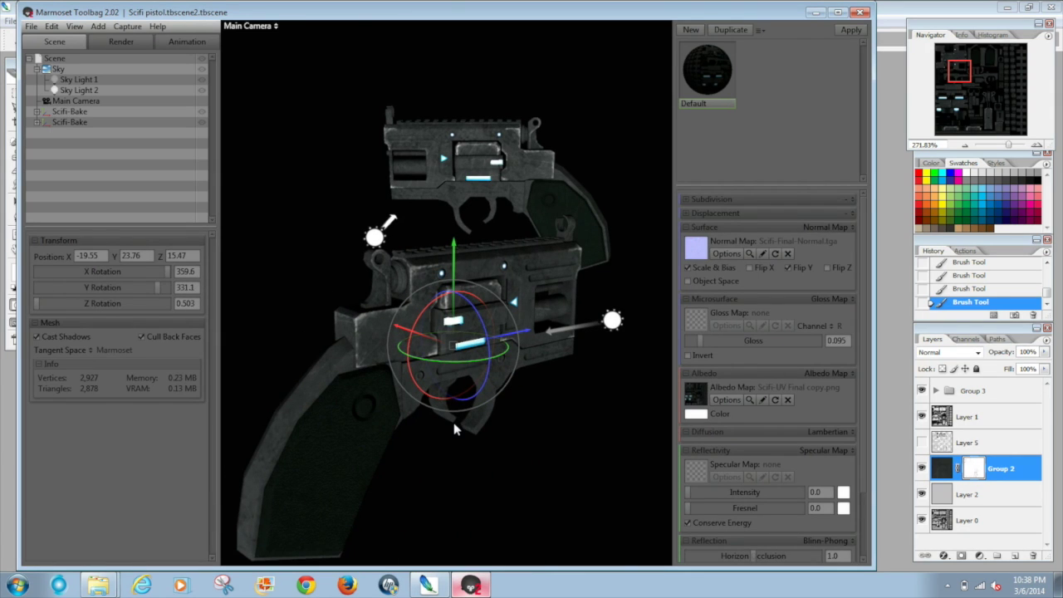
left_click(951, 584)
right_click(915, 527)
left_click(711, 450)
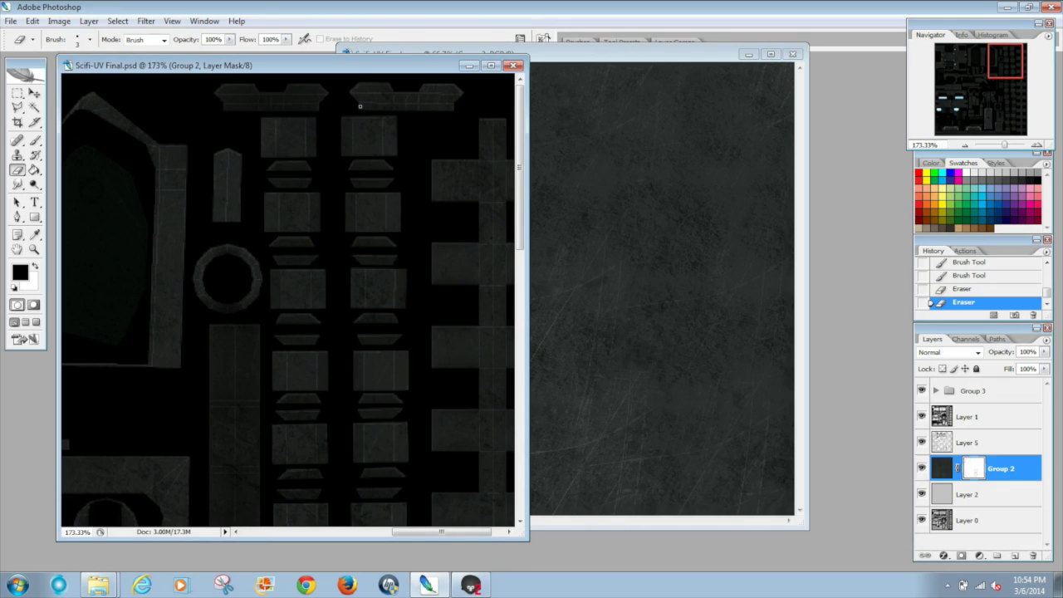
Step: Erase Group 2's mask along the upper-right notched strip's edges to expose worn metal, then soften the wear with the eraser at 67% opacity
left_click_drag(386, 88, 456, 86)
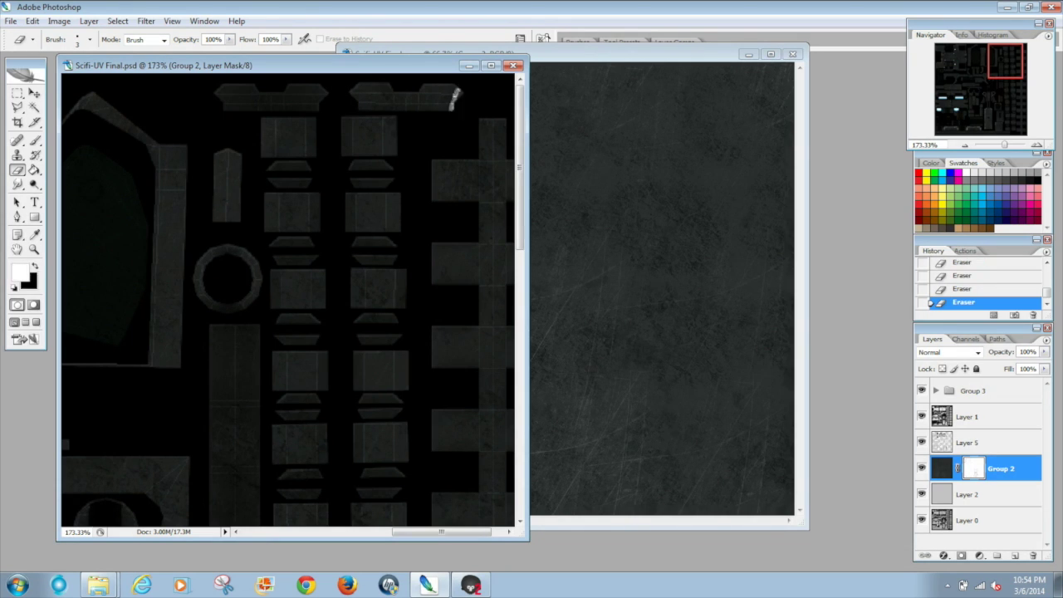
mouse_move(413, 94)
left_mouse_down()
mouse_move(358, 86)
mouse_move(379, 82)
mouse_move(350, 92)
mouse_move(382, 81)
mouse_move(393, 92)
mouse_move(436, 80)
mouse_move(453, 107)
left_mouse_up()
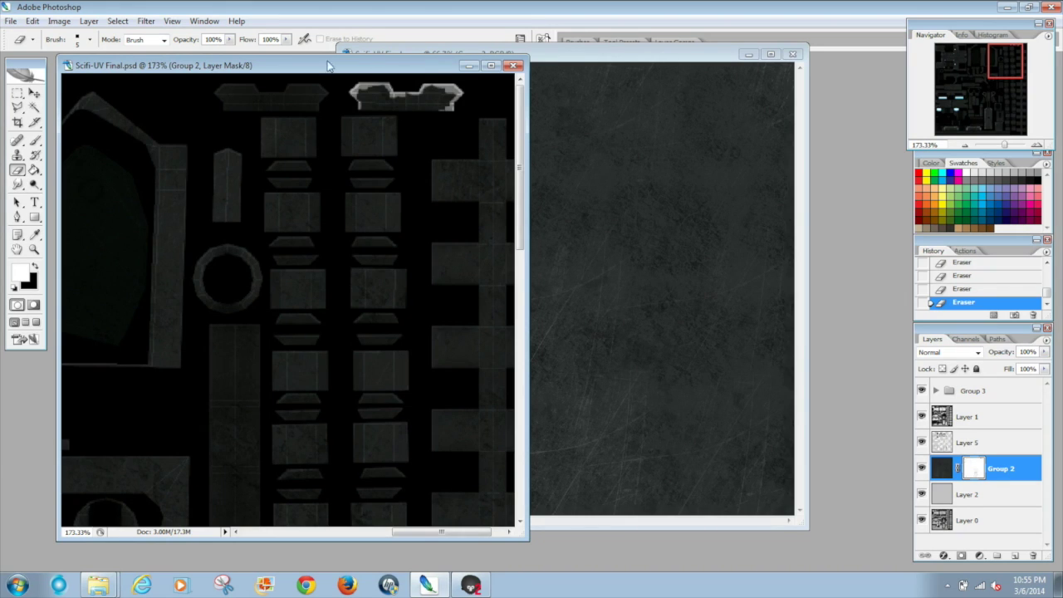
left_click_drag(197, 44, 169, 52)
key("x")
mouse_move(360, 107)
left_mouse_down()
mouse_move(353, 91)
mouse_move(372, 88)
mouse_move(453, 89)
mouse_move(455, 101)
left_mouse_up()
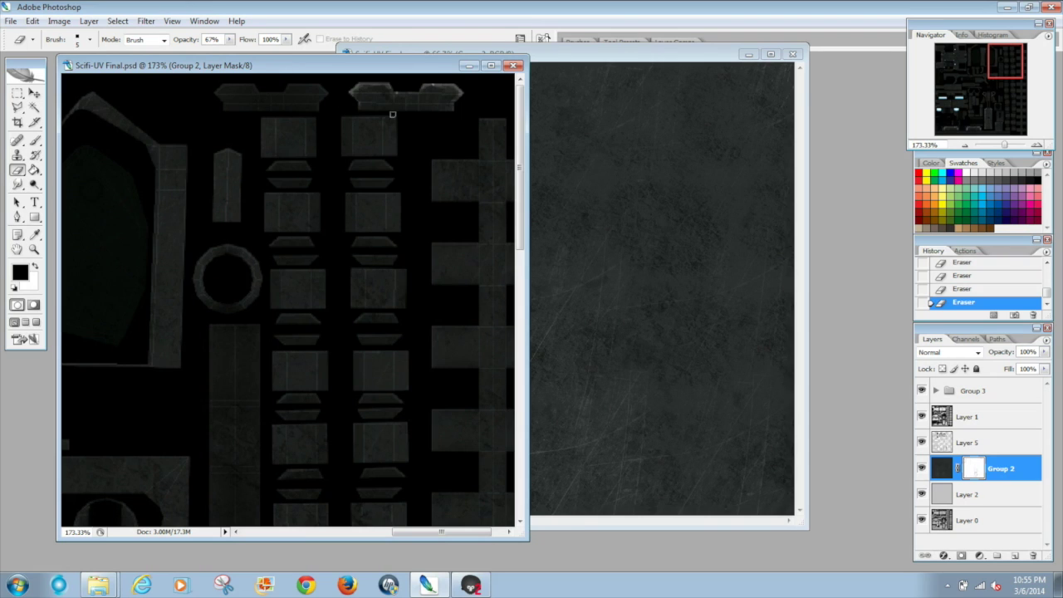
Step: Erase worn streaks along the upper edge of the first column's highest square block on Group 2's mask, and soften them
left_click_drag(516, 170, 521, 229)
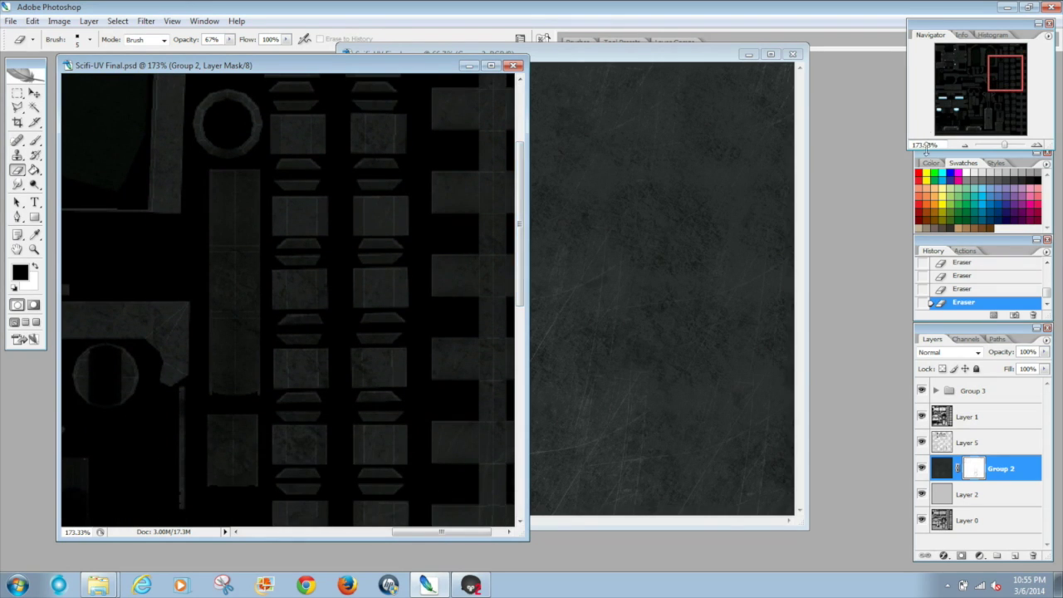
left_click_drag(1005, 78, 1002, 54)
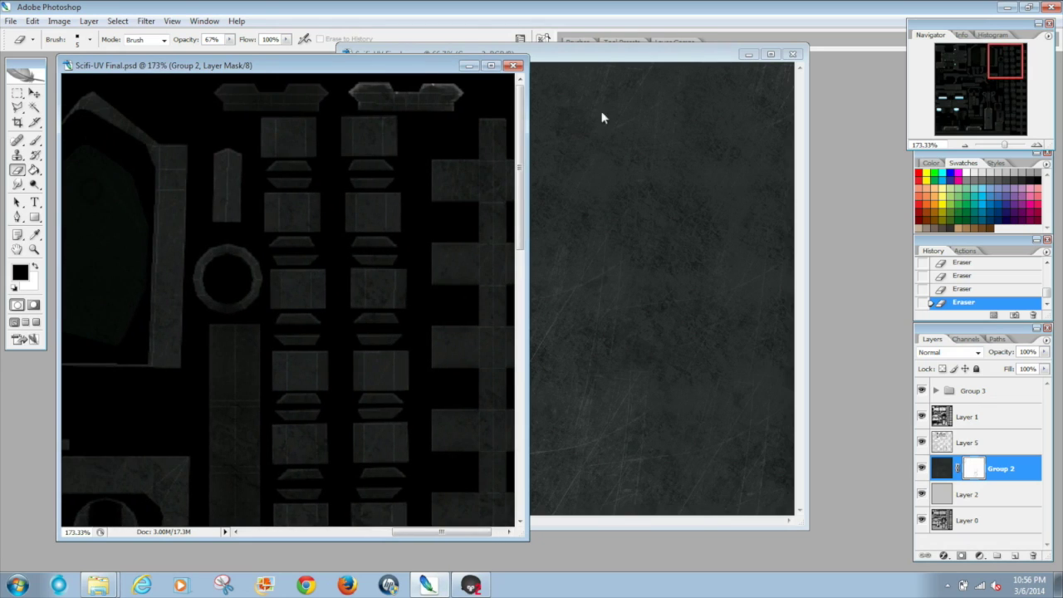
key("x")
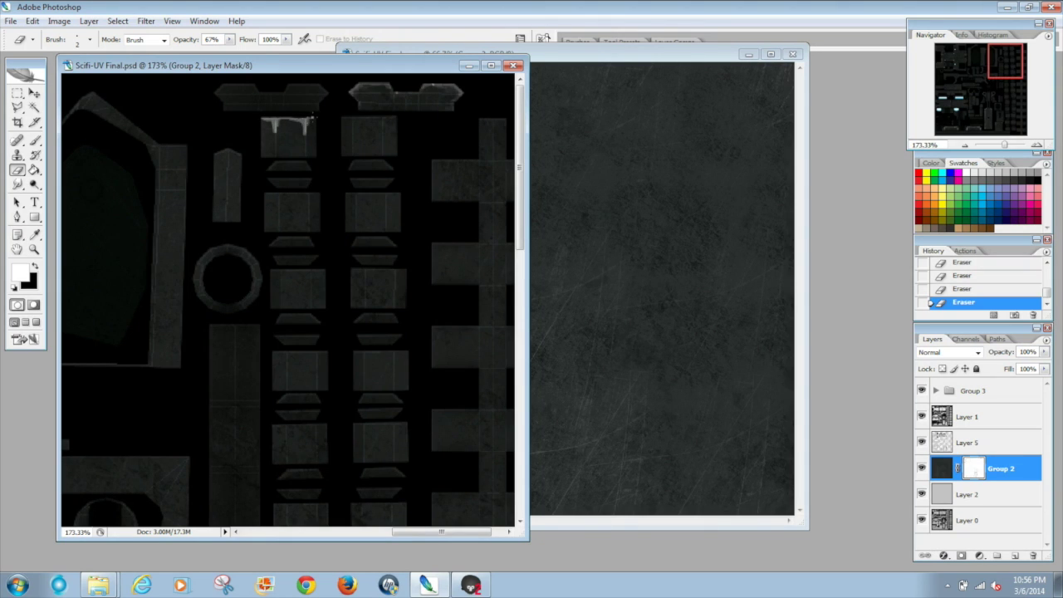
key("x")
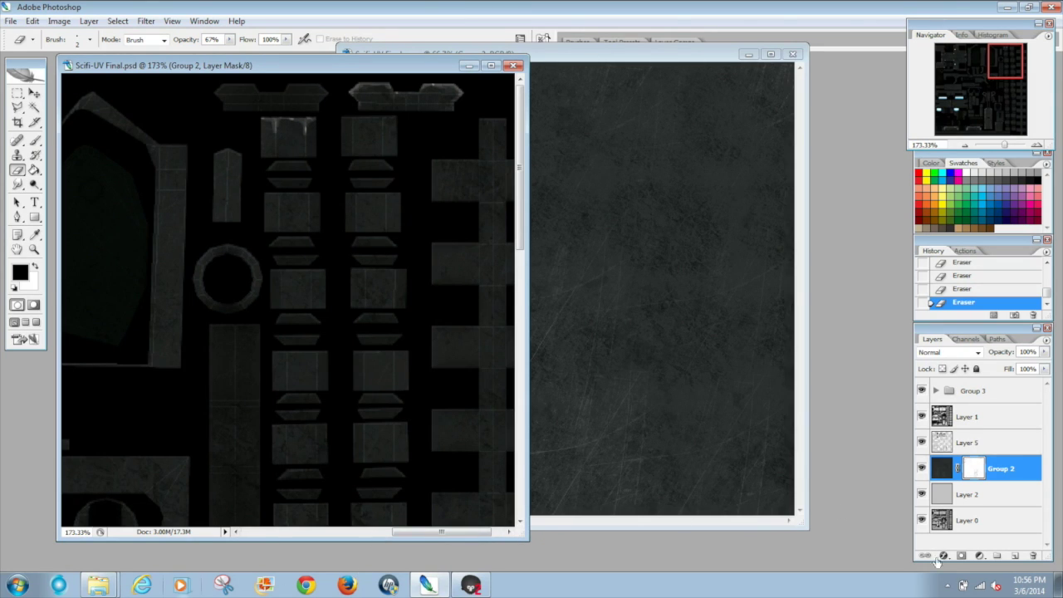
left_click(947, 585)
right_click(914, 526)
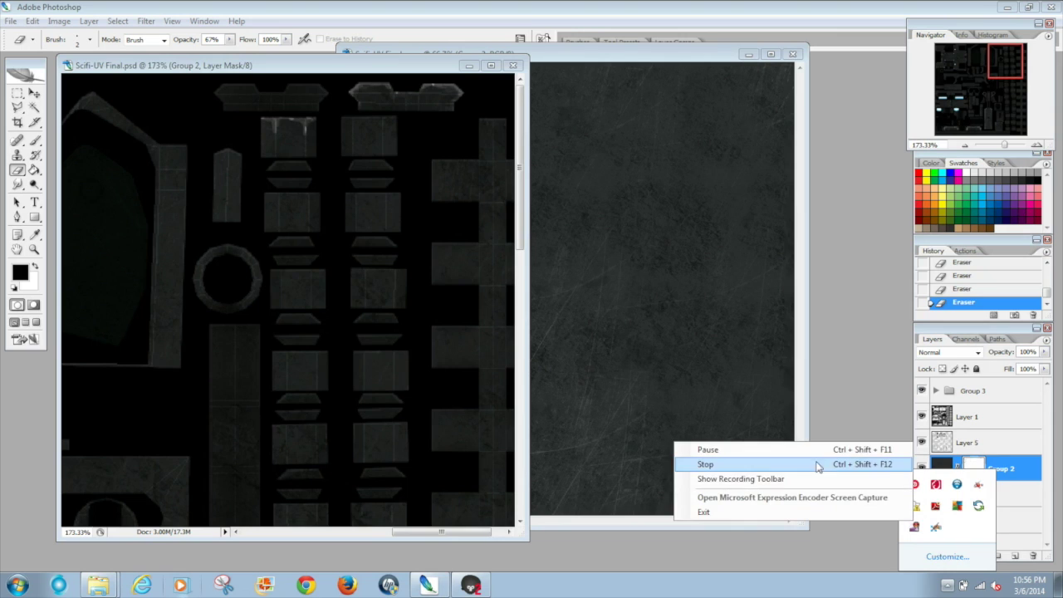
left_click(737, 438)
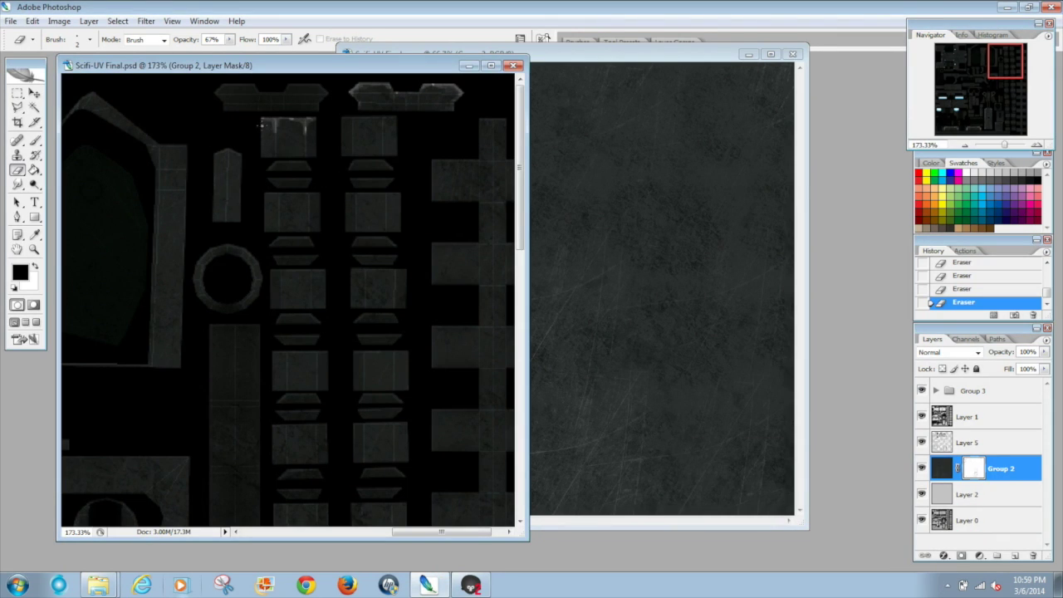
Step: Erase matching worn streaks along the upper edge of the second column's highest square block, and soften them
key("x")
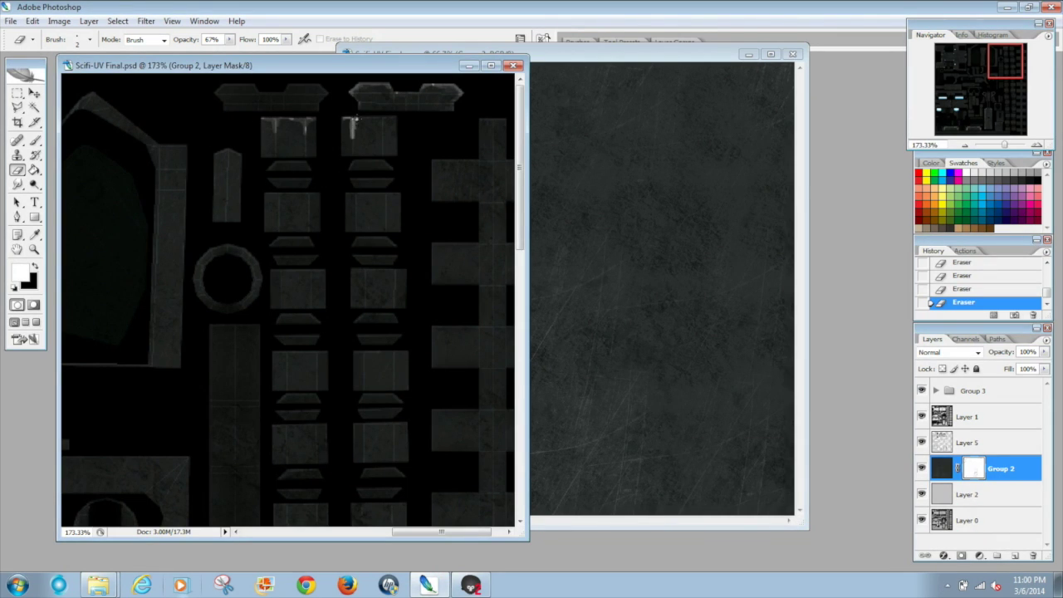
left_click_drag(355, 120, 376, 116)
key("x")
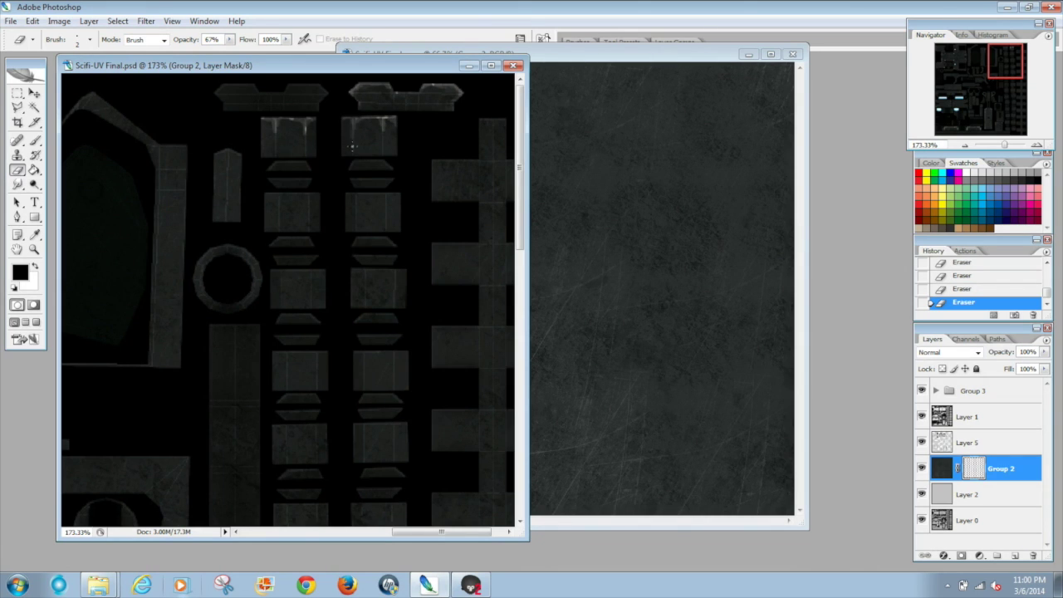
Step: Hide Layer 5 and save a PNG copy over Scifi-UV Final copy.png with interlacing set to None
left_click(921, 442)
left_click(32, 20)
mouse_move(11, 21)
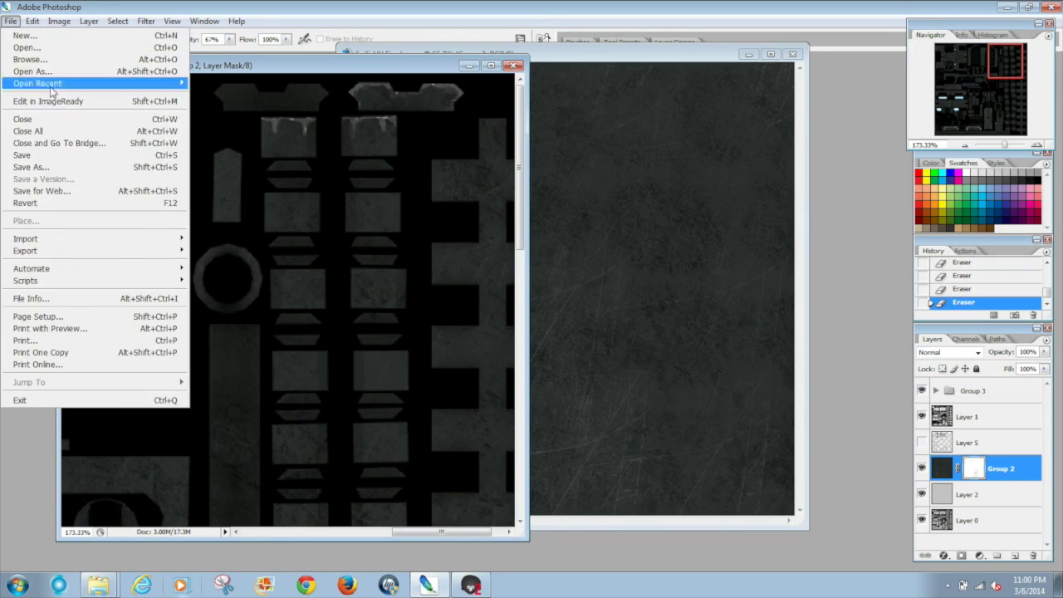
left_click(50, 167)
left_click(548, 322)
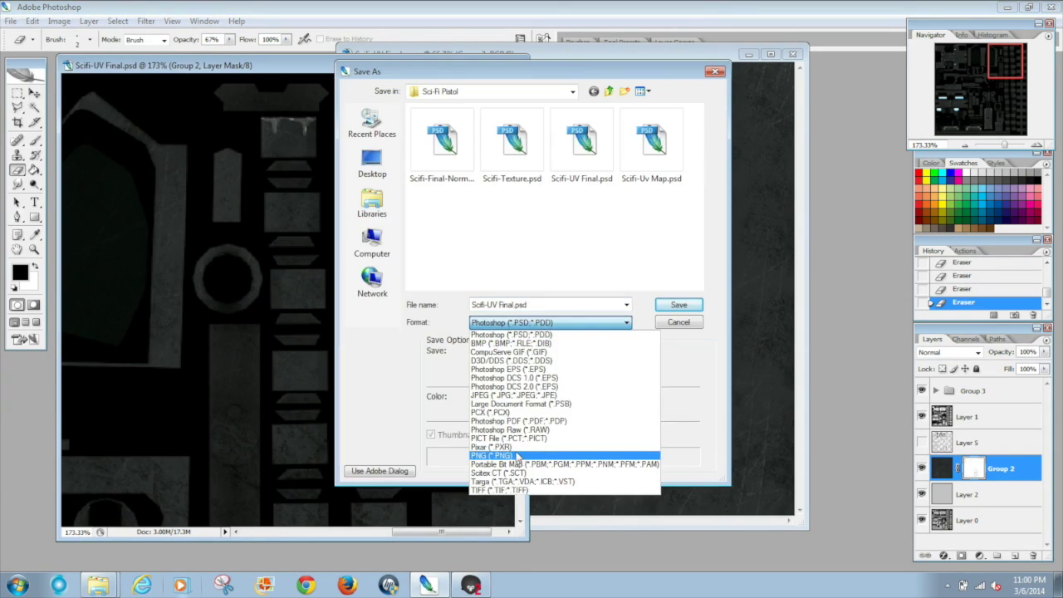
left_click(498, 458)
left_click(573, 179)
left_click(677, 305)
left_click(570, 296)
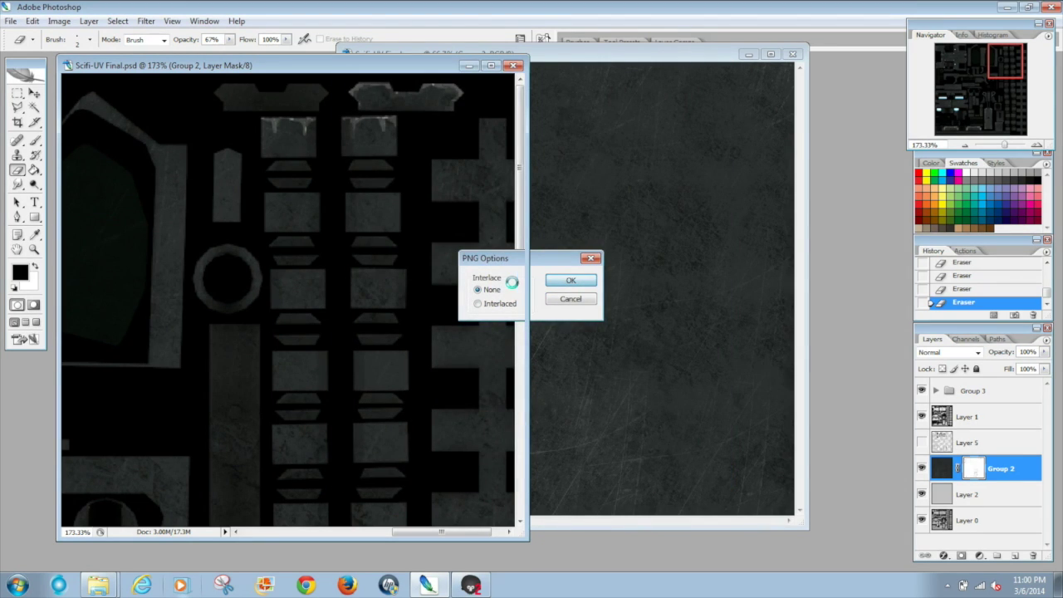
key("Return")
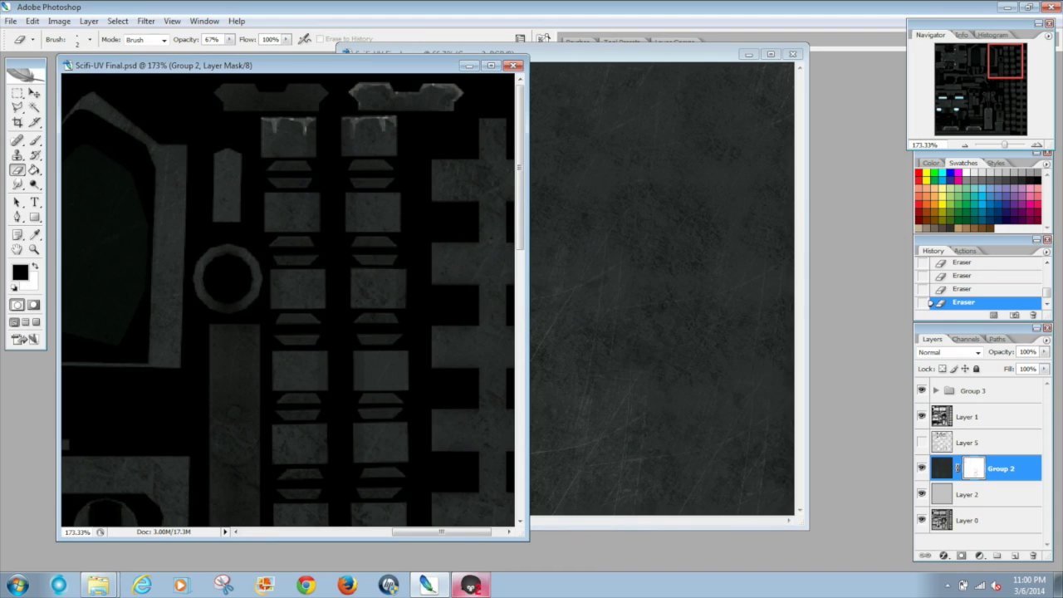
Step: Switch to Marmoset Toolbag, reload the albedo map, and move and tilt the front pistol to inspect its top rail up close
left_click(481, 579)
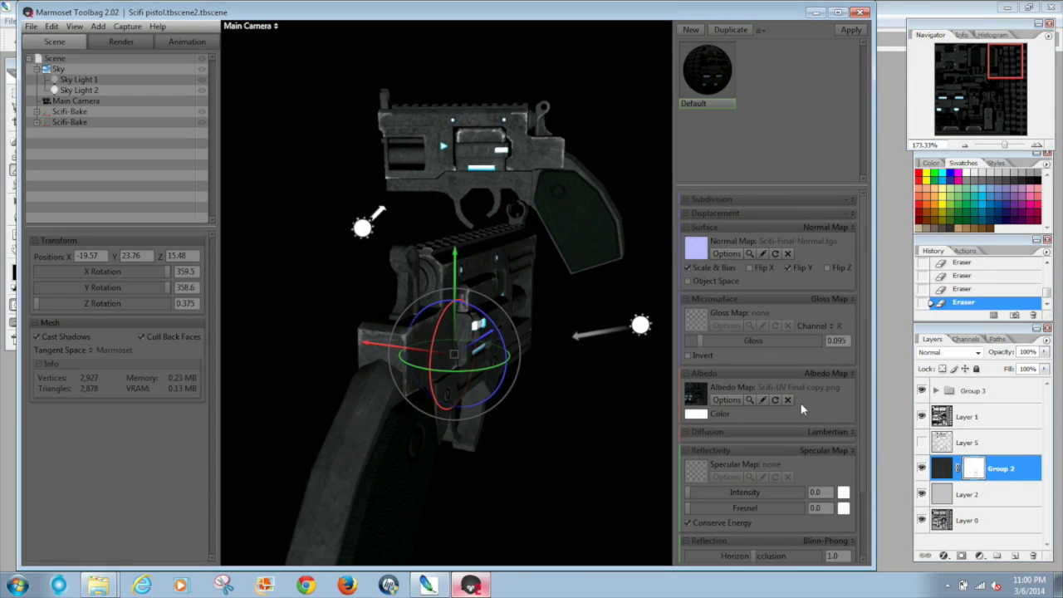
left_click(775, 399)
scroll(474, 308, "up", 2)
scroll(418, 293, "up", 3)
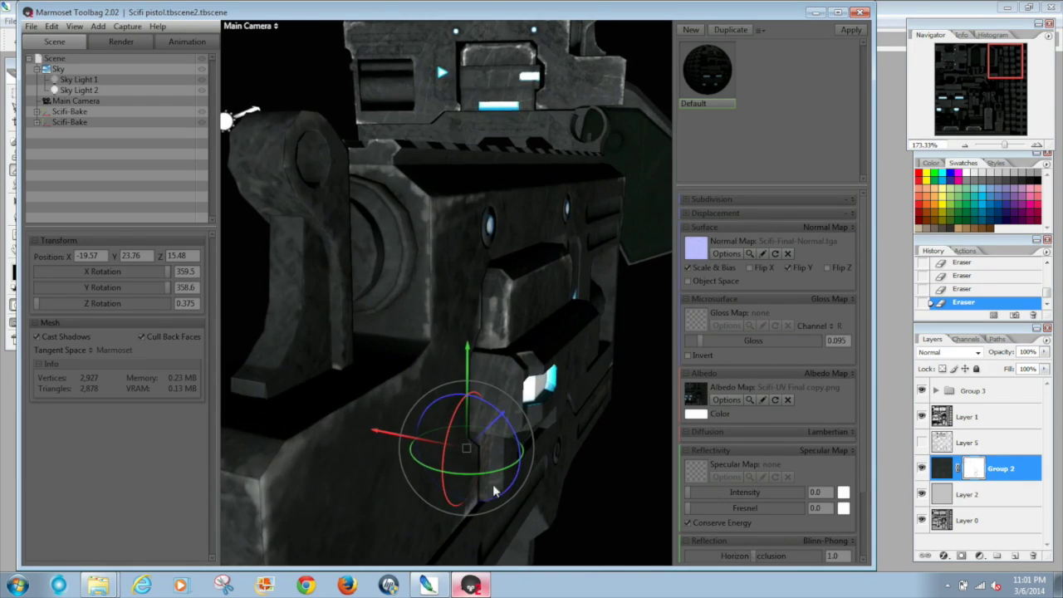
left_click_drag(467, 356, 467, 440)
left_click_drag(486, 531, 422, 473)
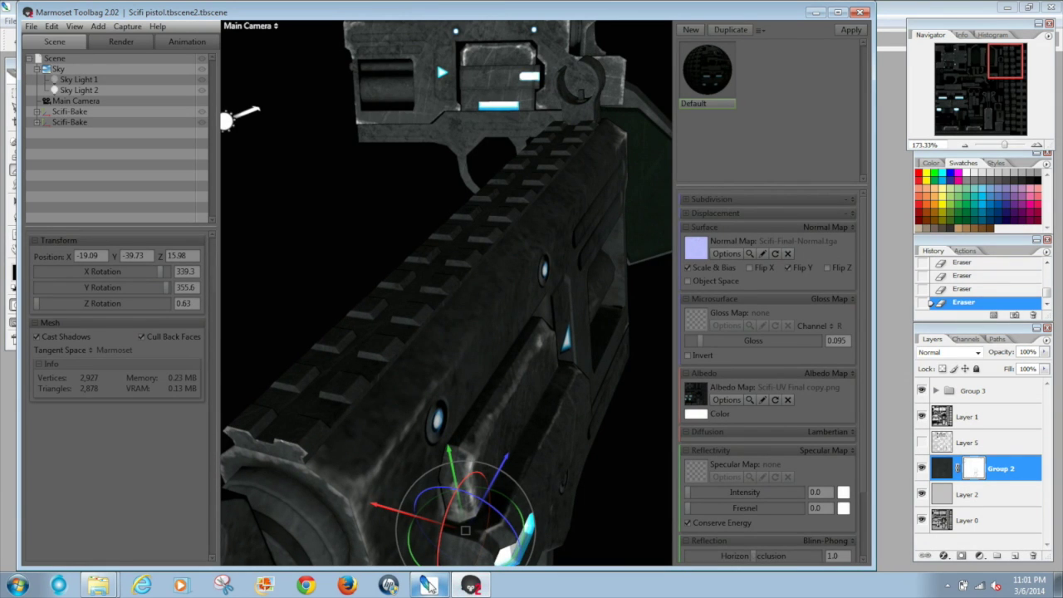
Step: Switch back to Photoshop and show Layer 5 over the lower-right UV blocks
left_click(429, 585)
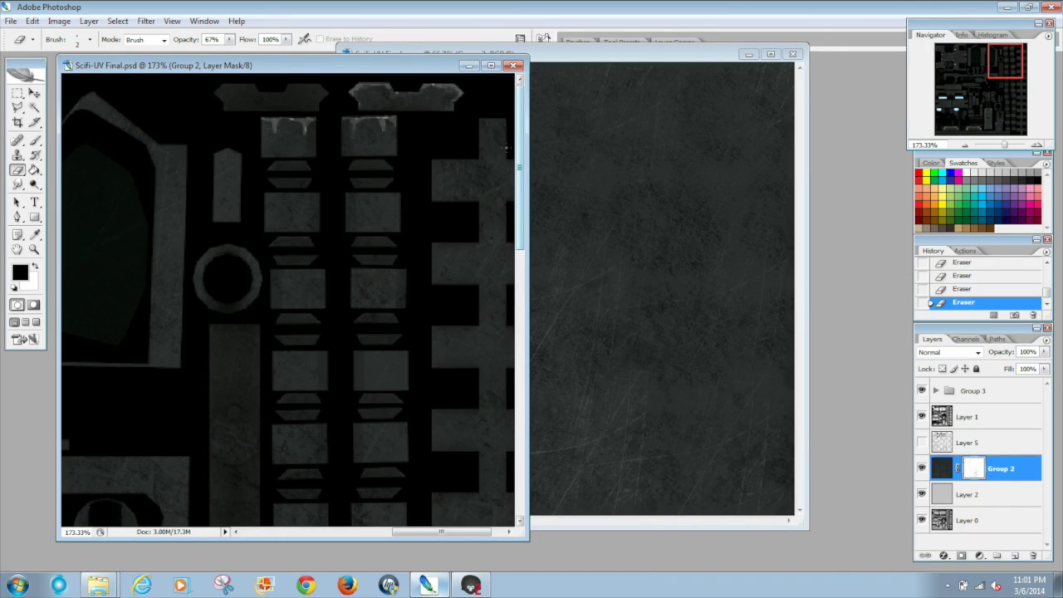
left_click_drag(519, 159, 501, 455)
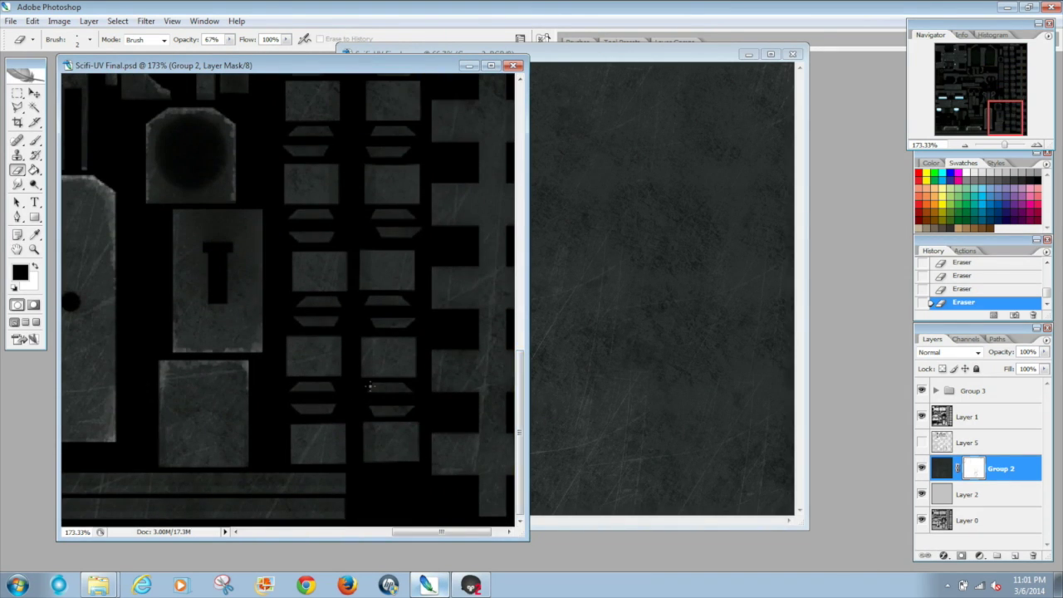
left_click(921, 442)
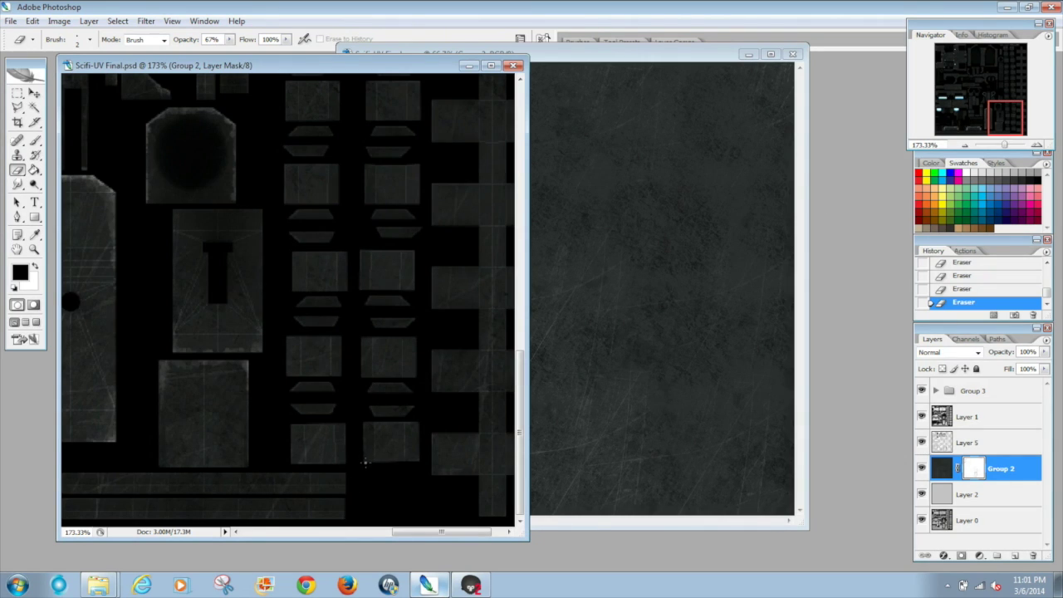
Step: Try erasing worn streaks along the bottom edges of the two lowest square blocks, and undo the last stroke
key("x")
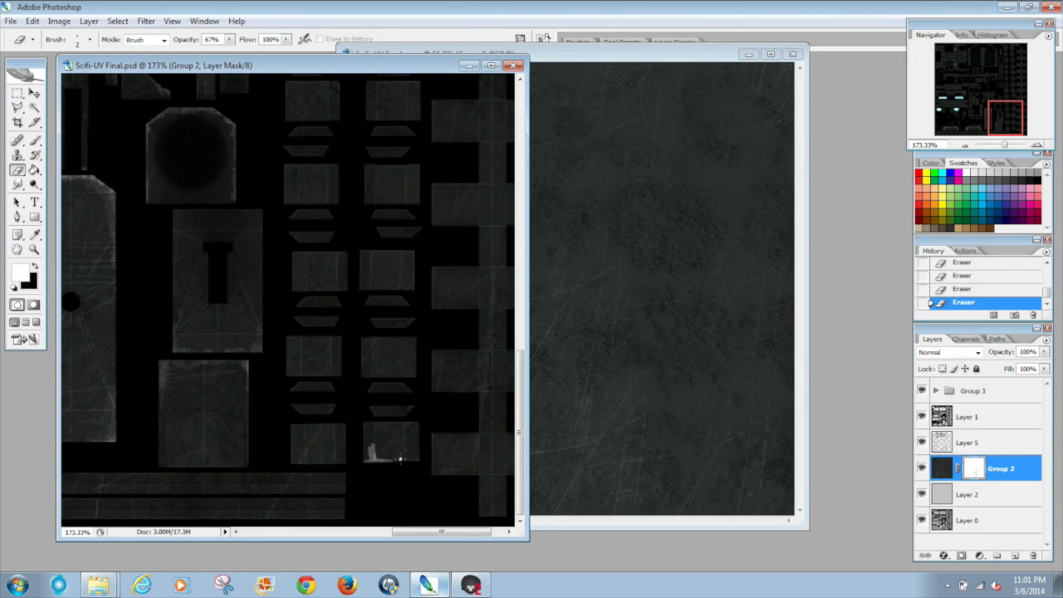
left_click_drag(400, 459, 404, 460)
left_click_drag(302, 461, 333, 440)
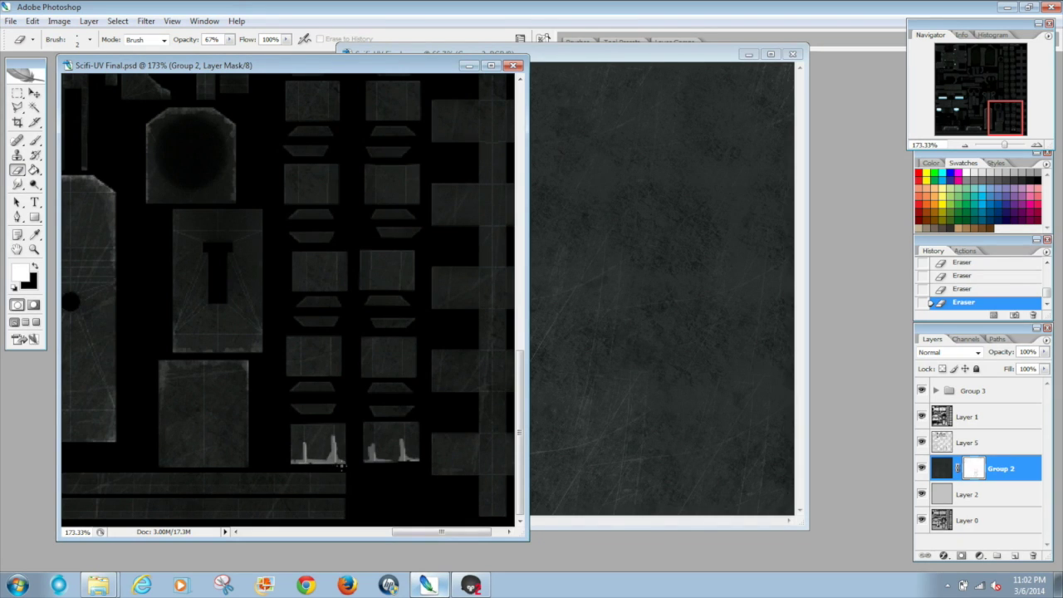
key("ctrl+z")
Step: Enlarge the eraser to 8 px, try a stroke over the second column's lowest block, and undo it
key("bracketright")
key("bracketright")
key("bracketright")
key("bracketright")
key("bracketright")
key("bracketright")
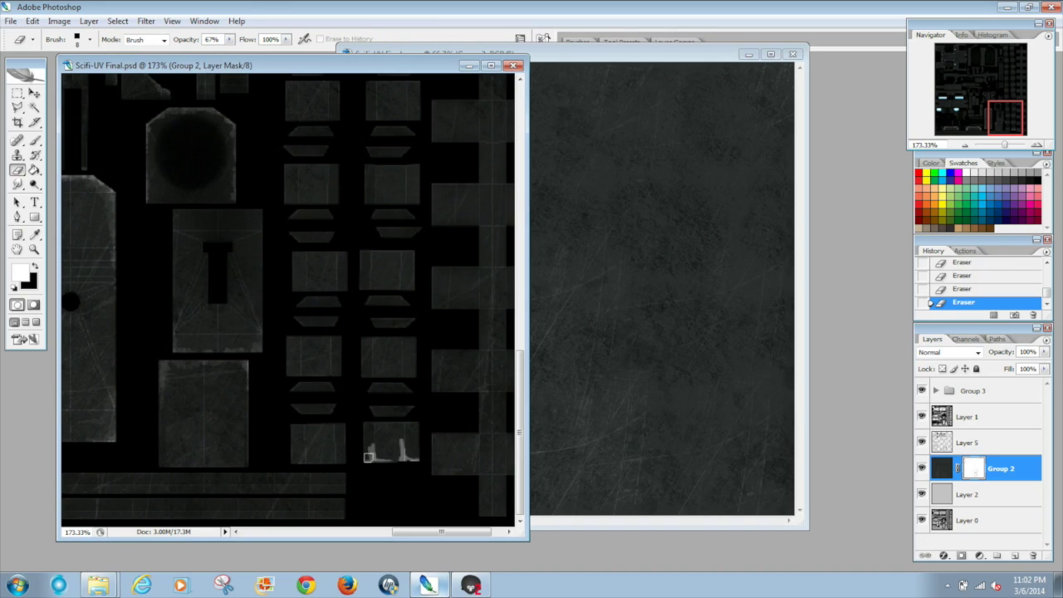
left_click_drag(368, 457, 397, 458)
key("ctrl+z")
Step: Enable Shape Dynamics, Scattering and Noise for the eraser, disable Smoothing, and set the size jitter to 100%
left_click(77, 39)
left_click(579, 40)
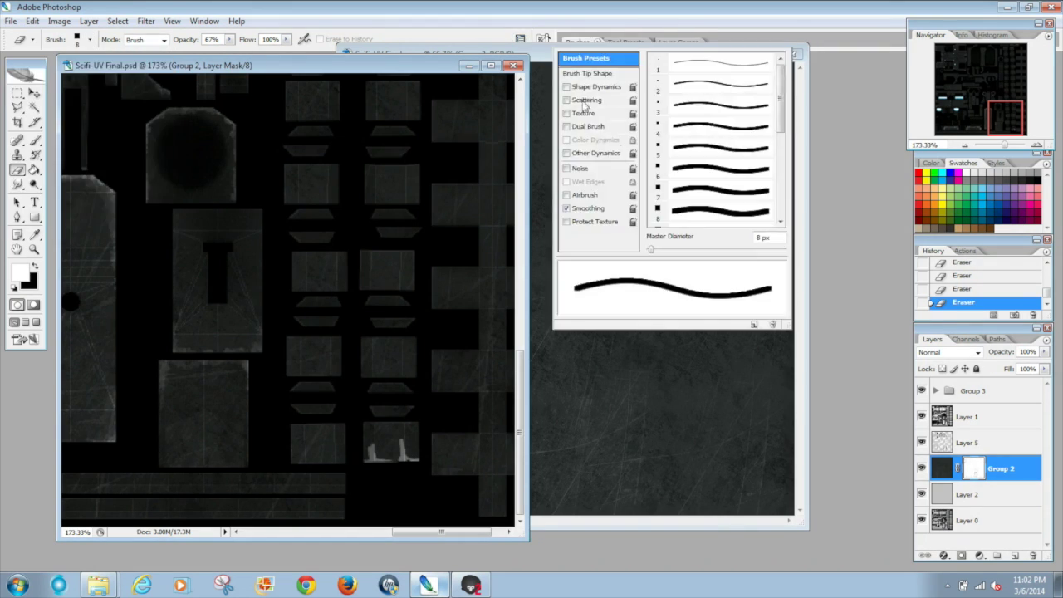
left_click(566, 86)
left_click(566, 100)
left_click(567, 207)
left_click(566, 168)
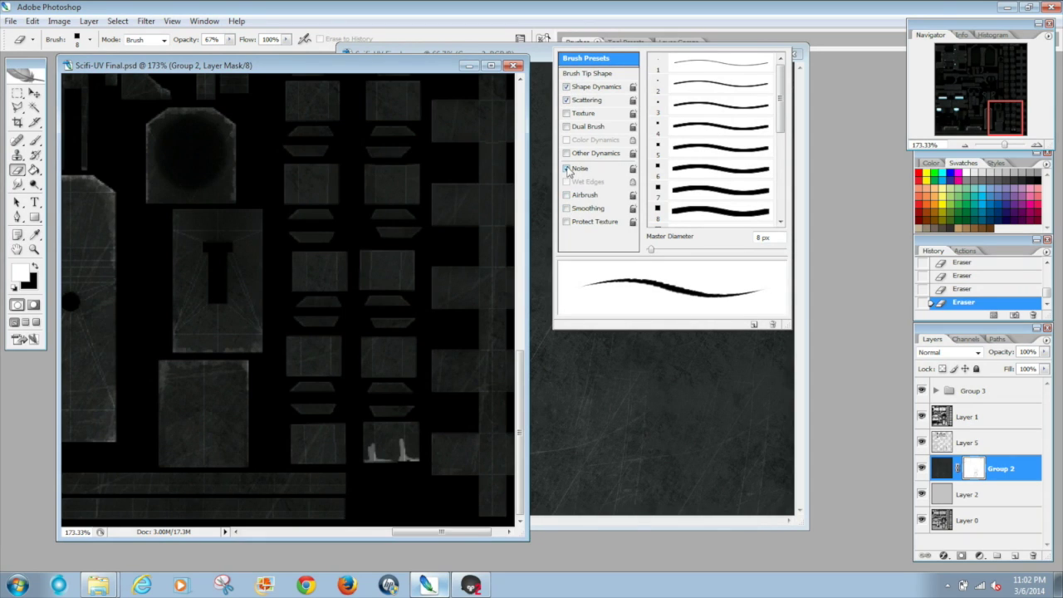
left_click(594, 87)
left_click_drag(650, 68, 785, 86)
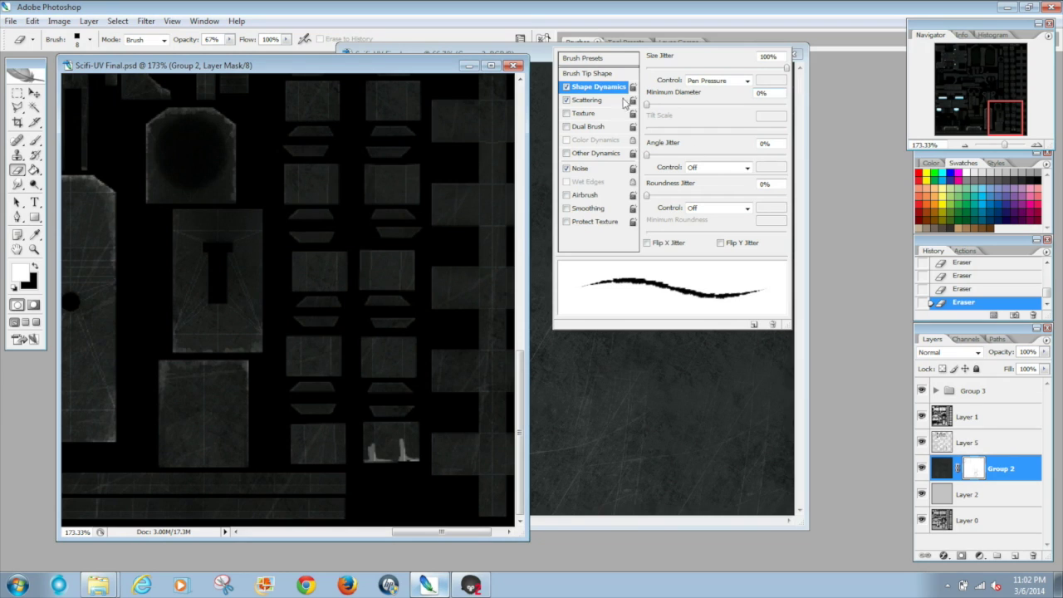
Step: Test the adjusted eraser on the second column's lowest block and clear its worn streaks from the mask
left_click(379, 453)
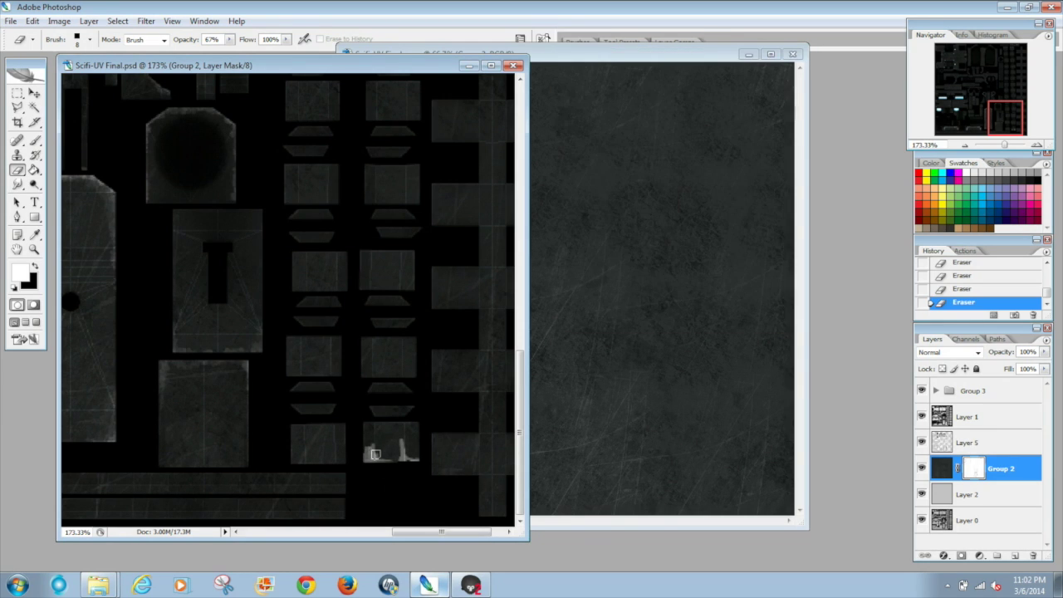
mouse_move(375, 454)
left_mouse_down()
mouse_move(417, 446)
mouse_move(382, 452)
mouse_move(415, 448)
mouse_move(380, 465)
mouse_move(368, 446)
mouse_move(412, 446)
mouse_move(400, 450)
left_mouse_up()
key("x")
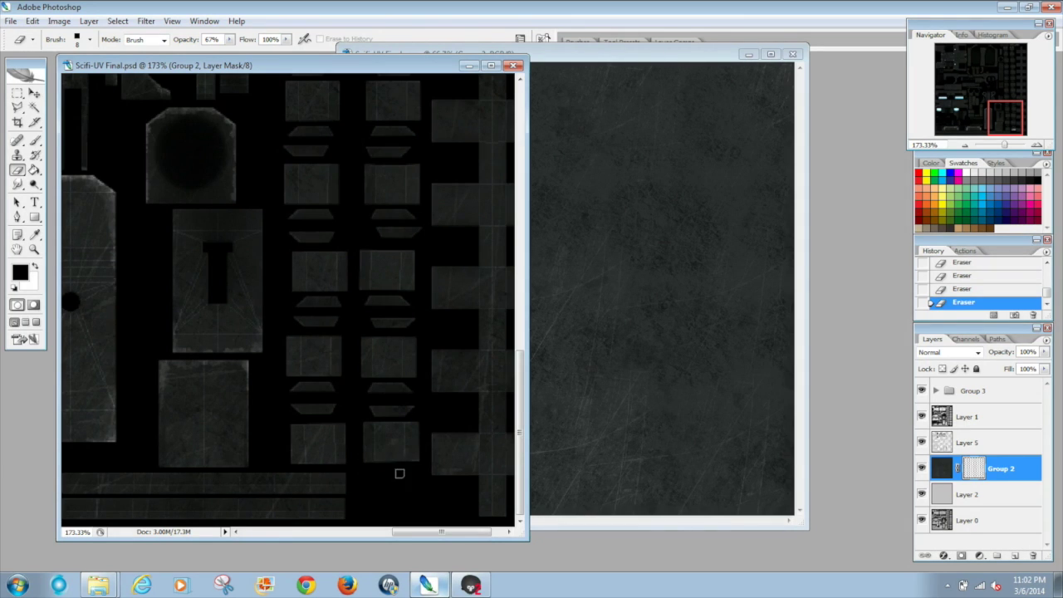
Step: Paint wear on Group 2's mask along the bottom edge and vertical seams of the first column's lowest block with the Brush tool at 81% opacity
key("b")
left_click_drag(1005, 145, 1007, 129)
key("x")
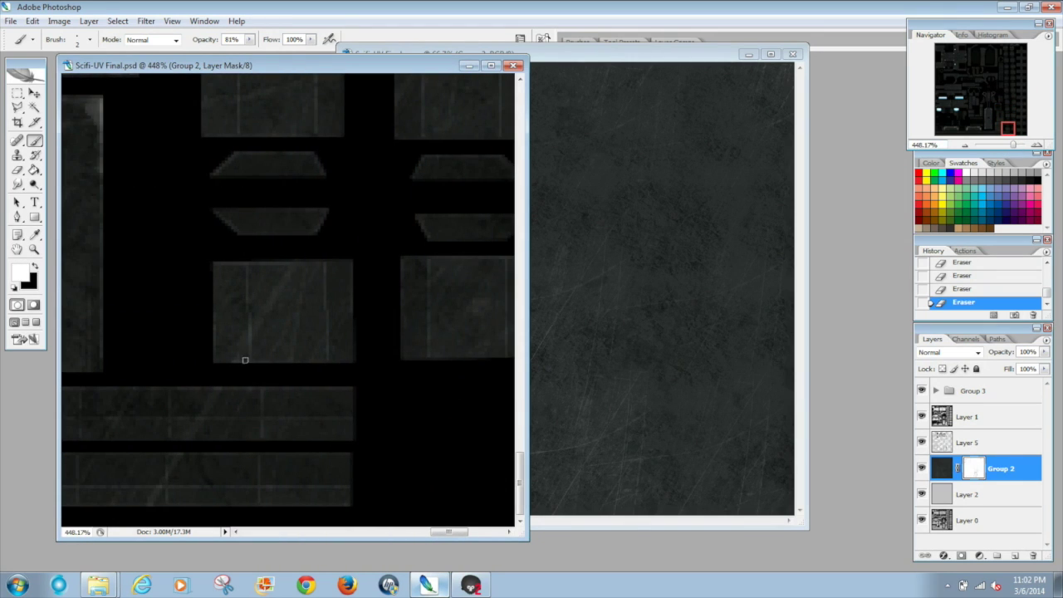
mouse_move(216, 361)
left_mouse_down()
mouse_move(244, 357)
mouse_move(216, 364)
mouse_move(241, 355)
mouse_move(246, 313)
mouse_move(248, 362)
mouse_move(335, 341)
mouse_move(326, 320)
mouse_move(317, 357)
mouse_move(352, 363)
left_mouse_up()
left_click(245, 354)
key("x")
left_click(246, 332)
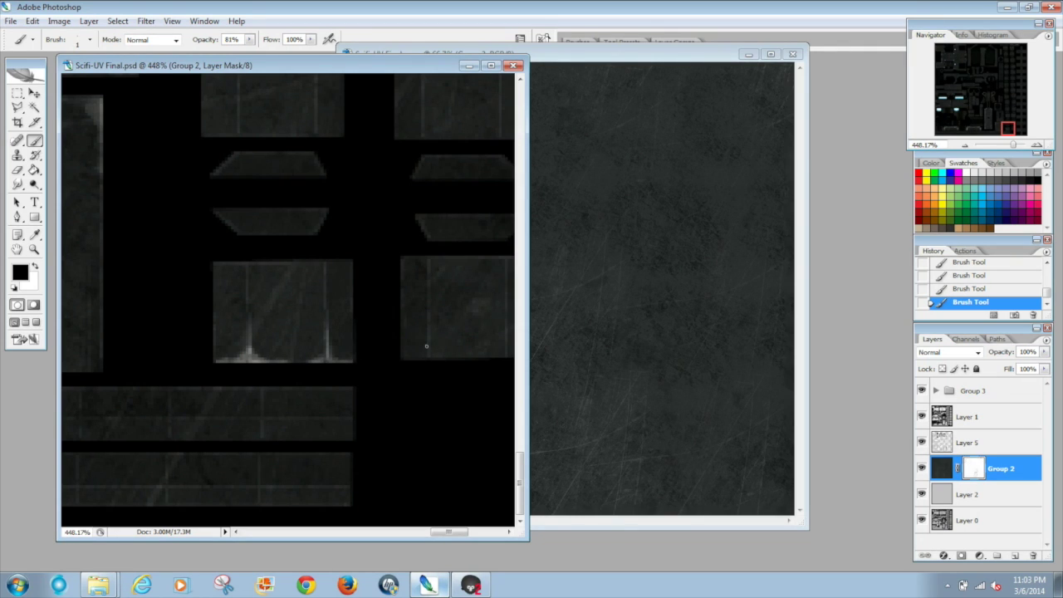
Step: Paint wear along the bottom edge, both vertical seams and the upper seam ends of the second column's lowest block
mouse_move(429, 314)
left_mouse_down()
mouse_move(429, 355)
mouse_move(425, 335)
mouse_move(418, 354)
mouse_move(456, 358)
mouse_move(431, 345)
mouse_move(499, 357)
mouse_move(505, 305)
left_mouse_up()
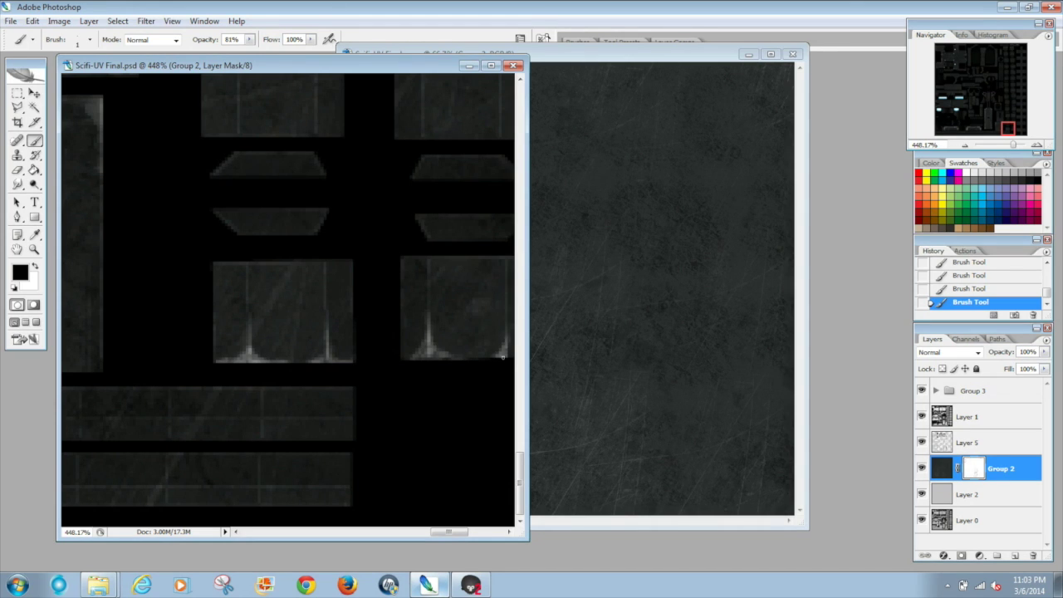
left_click_drag(503, 352, 504, 322)
left_click_drag(454, 531, 461, 531)
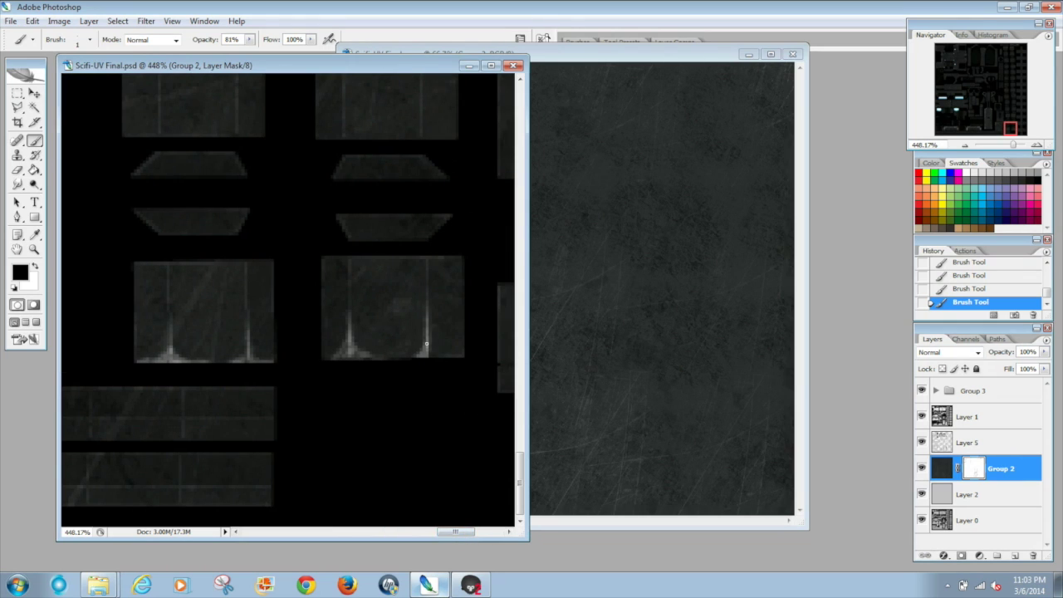
left_click_drag(428, 354, 449, 354)
left_click_drag(426, 278, 438, 260)
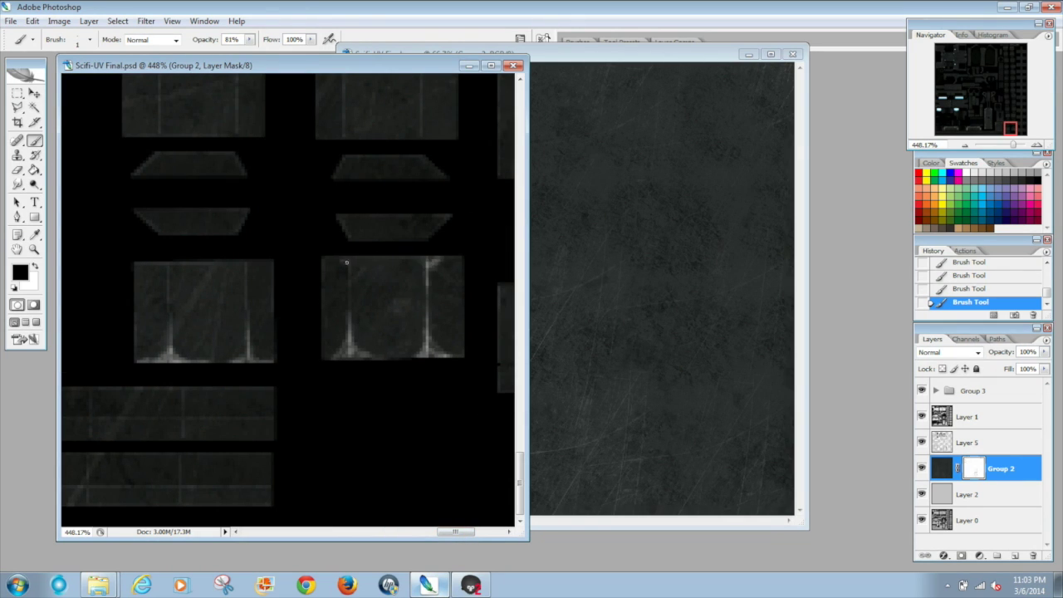
left_click_drag(344, 264, 347, 279)
Step: Paint worn corners on the trapezoid pieces above the lowest blocks and wear along the seams of the first column's next block up
left_click_drag(349, 240, 357, 237)
left_click_drag(157, 234, 166, 233)
left_click_drag(238, 229, 232, 234)
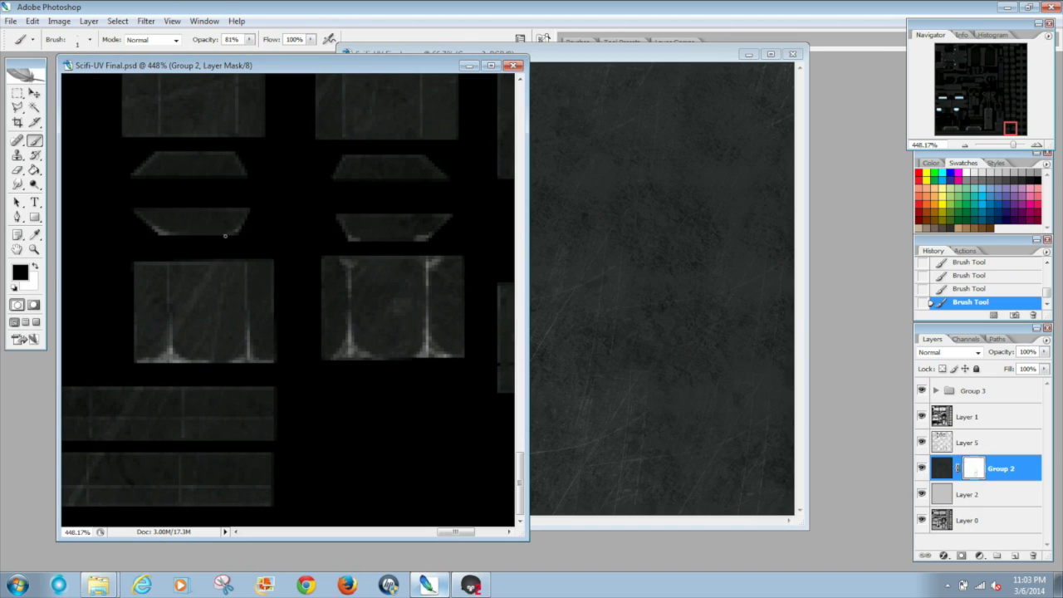
left_click_drag(159, 98, 157, 133)
left_click_drag(237, 88, 237, 133)
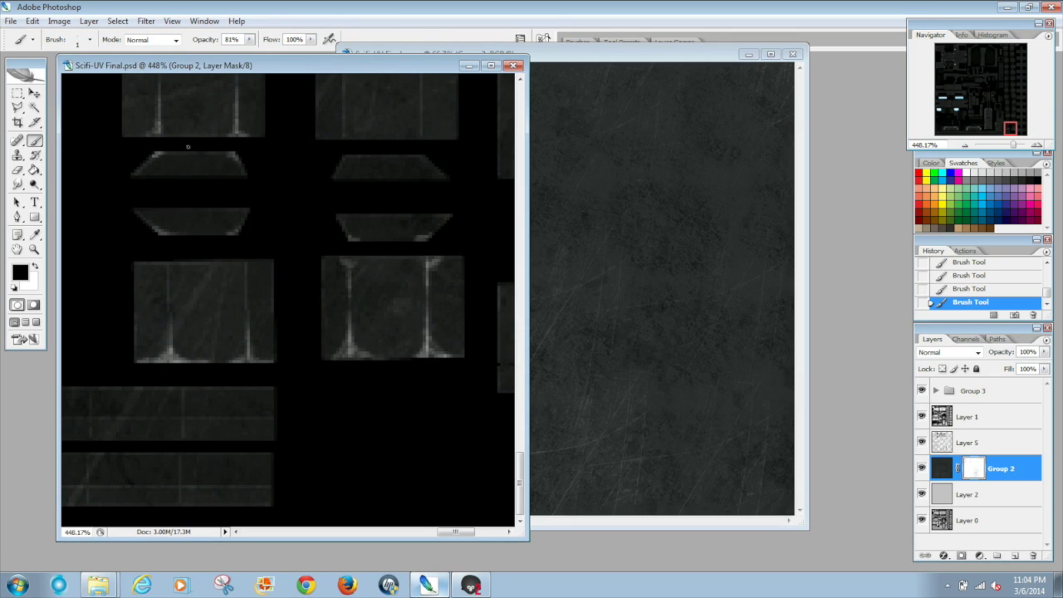
Step: Paint worn corners on the second column's upper trapezoid piece and wear along the lower seam ends of the block above it
left_click_drag(443, 164, 417, 154)
mouse_move(420, 100)
left_mouse_down()
mouse_move(418, 139)
mouse_move(419, 126)
mouse_move(432, 139)
left_mouse_up()
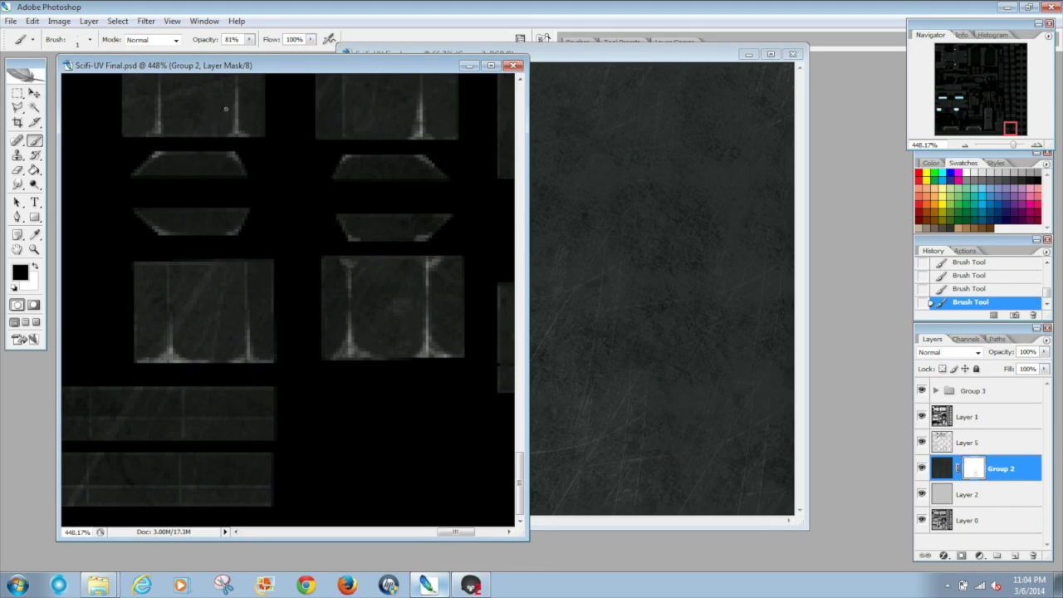
mouse_move(344, 92)
left_mouse_down()
mouse_move(341, 125)
mouse_move(321, 141)
mouse_move(343, 119)
mouse_move(363, 135)
left_mouse_up()
Step: Paint wear on the upper seam ends of the second-lowest blocks in both columns
left_click_drag(521, 489, 521, 458)
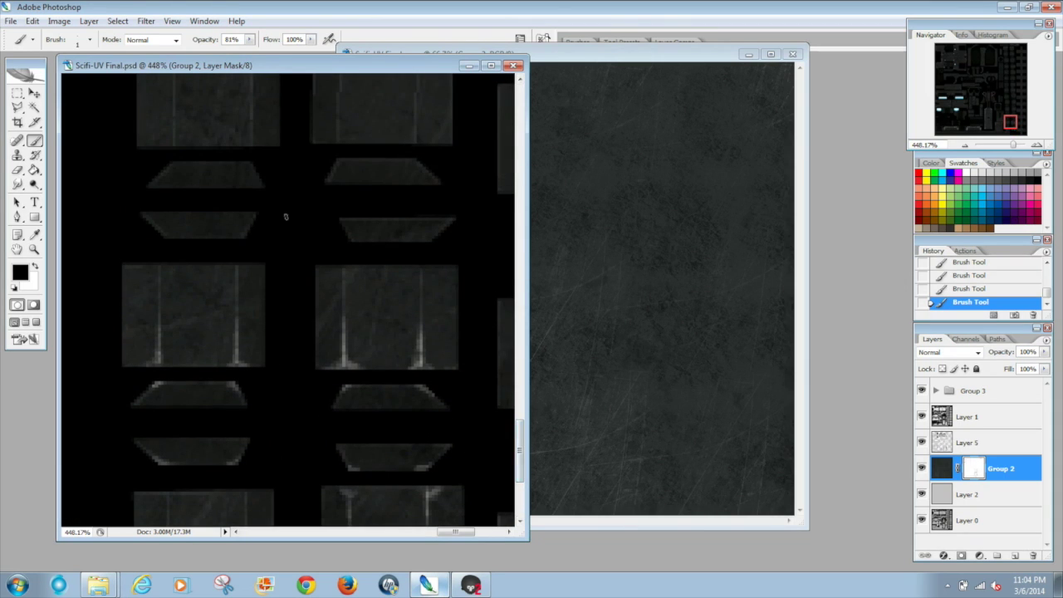
left_click_drag(341, 281, 342, 267)
mouse_move(421, 274)
left_mouse_down()
mouse_move(422, 296)
mouse_move(424, 270)
left_mouse_up()
mouse_move(158, 267)
left_mouse_down()
mouse_move(157, 292)
mouse_move(150, 263)
mouse_move(178, 265)
left_mouse_up()
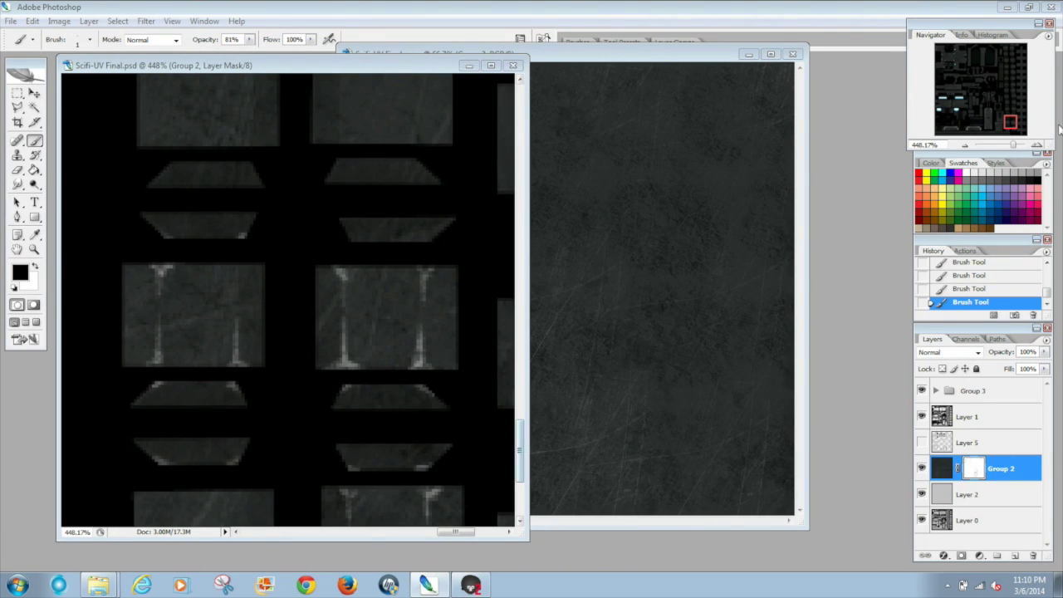
Step: Show the Layer 5 wireframe and paint wear along the lower-left corner seams of the panel above the left glowing strip on Group 2's mask
left_click(1017, 146)
left_click_drag(1017, 146, 1000, 172)
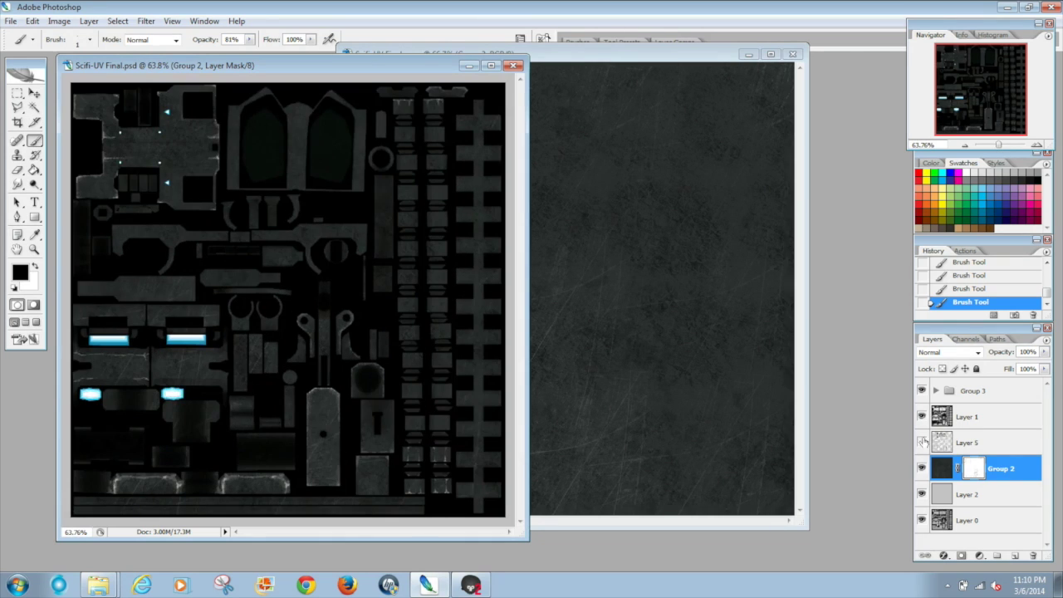
left_click(921, 442)
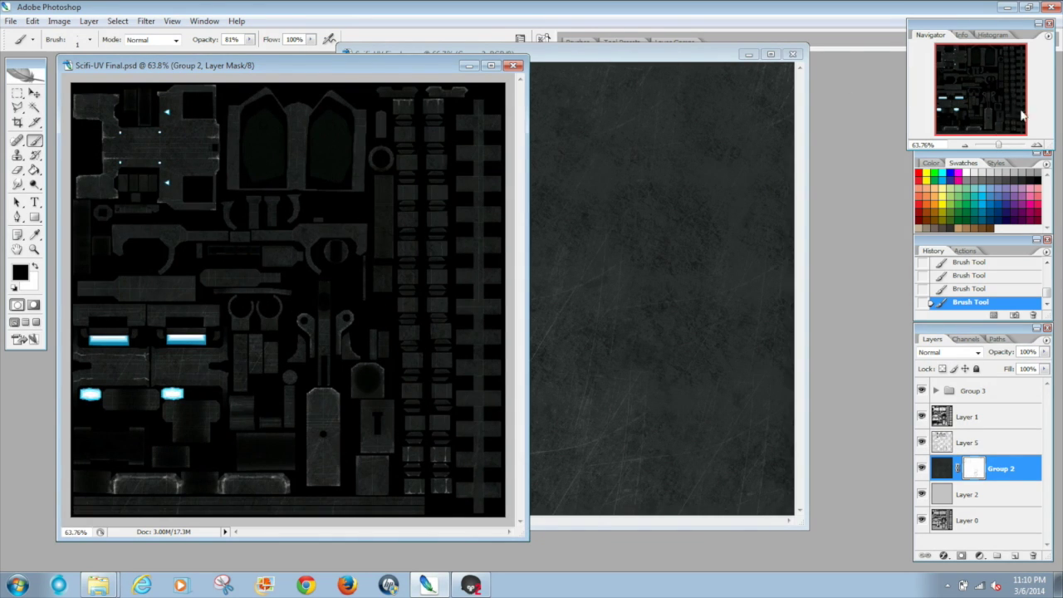
left_click_drag(1000, 146, 1010, 147)
left_click_drag(959, 97, 945, 98)
mouse_move(85, 267)
left_mouse_down()
mouse_move(76, 281)
mouse_move(88, 268)
left_mouse_up()
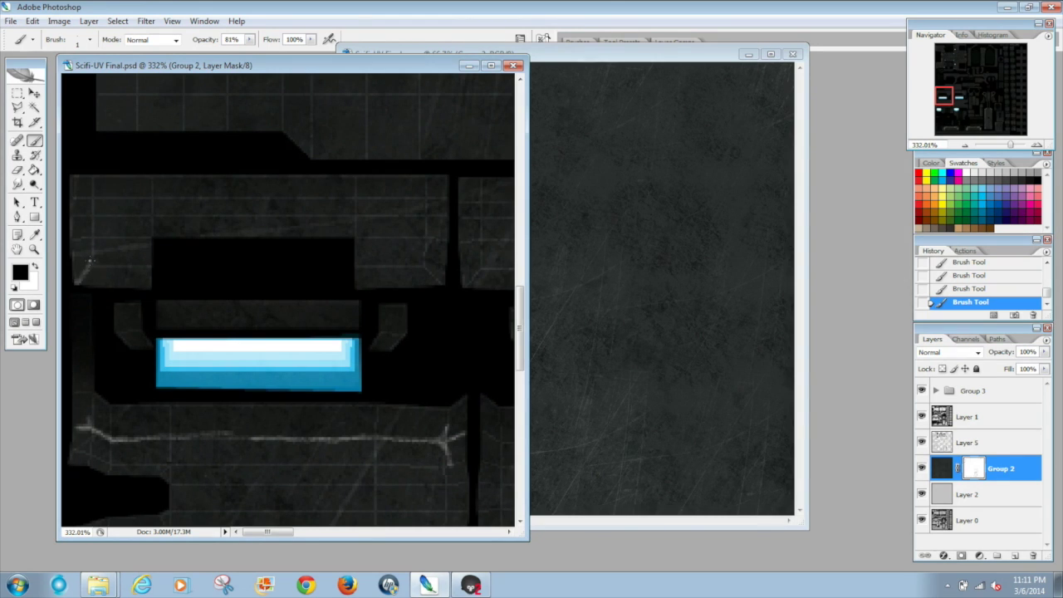
left_click(88, 268)
mouse_move(76, 282)
left_mouse_down()
mouse_move(104, 267)
mouse_move(146, 266)
left_mouse_up()
left_click_drag(88, 266, 88, 241)
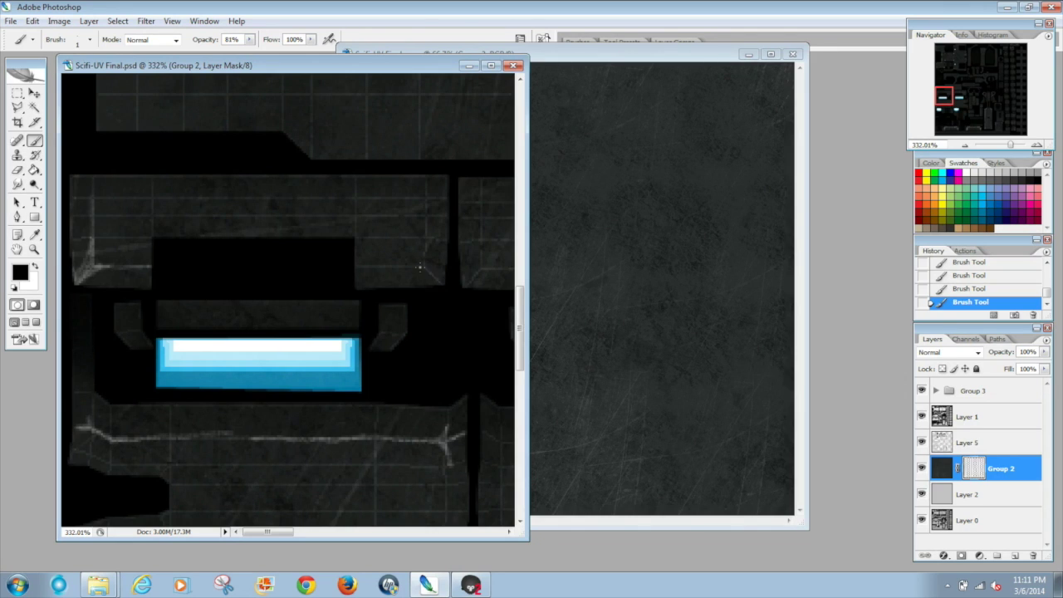
Step: Paint wear on the left panel's lower-right corner seams and the adjoining lower-left corner of the right panel
left_click_drag(425, 267, 420, 264)
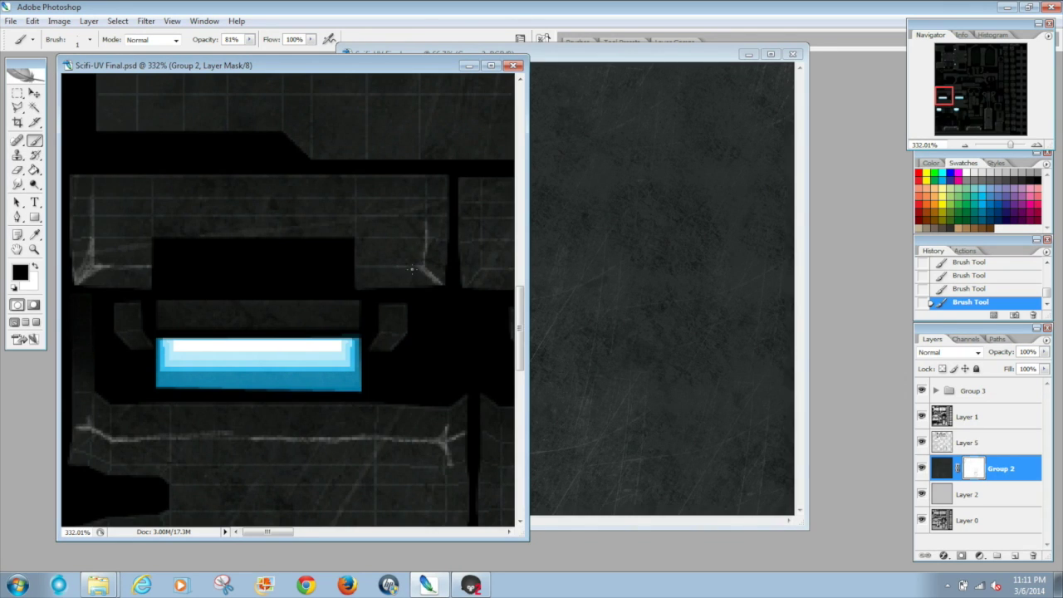
left_click_drag(424, 249, 442, 287)
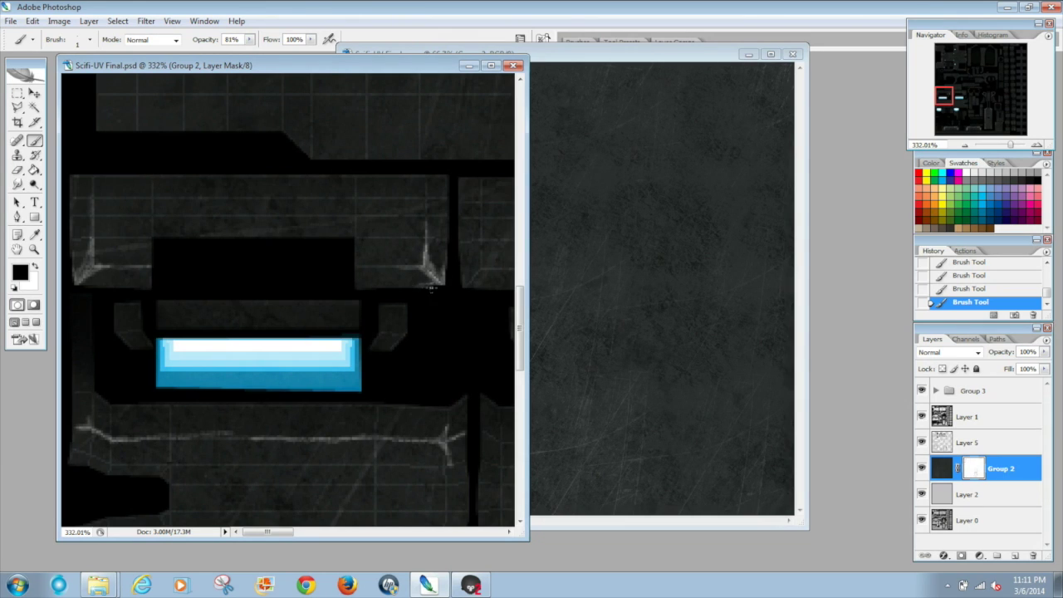
mouse_move(465, 284)
left_mouse_down()
mouse_move(480, 218)
mouse_move(471, 280)
mouse_move(482, 264)
left_mouse_up()
left_click_drag(266, 531, 291, 532)
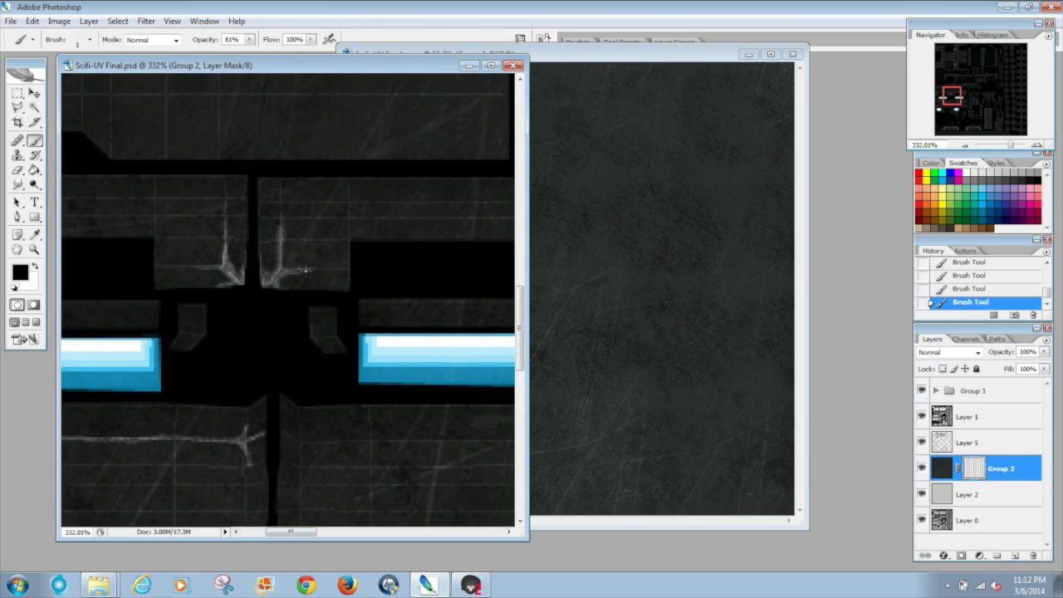
left_click_drag(305, 269, 338, 268)
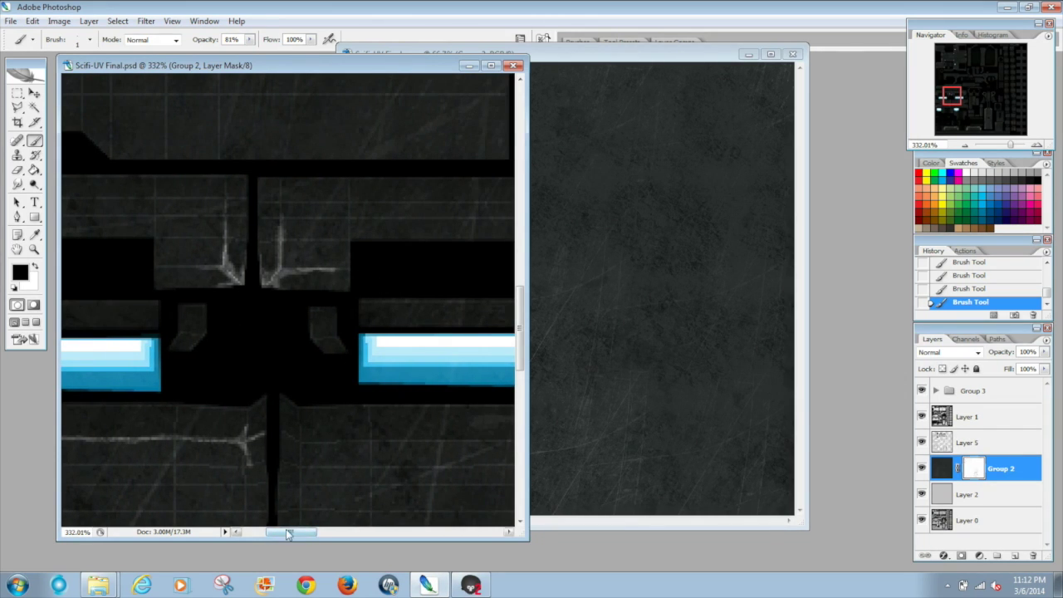
Step: Paint wear along the vertical seam and lower-right corner of the panel above the right glowing strip
left_click_drag(290, 531, 320, 531)
left_click_drag(355, 268, 359, 209)
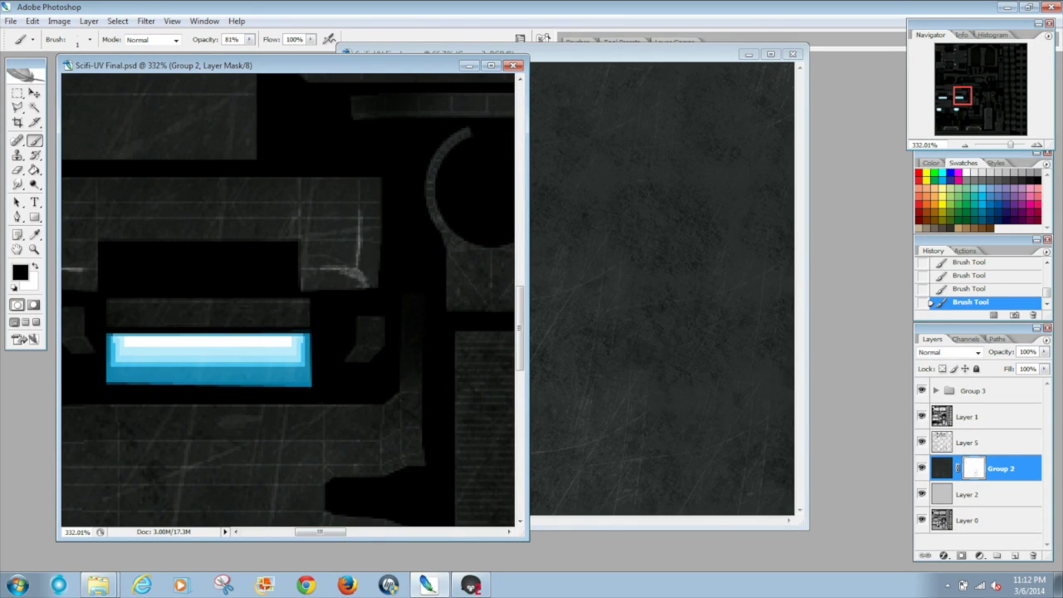
left_click_drag(366, 280, 359, 266)
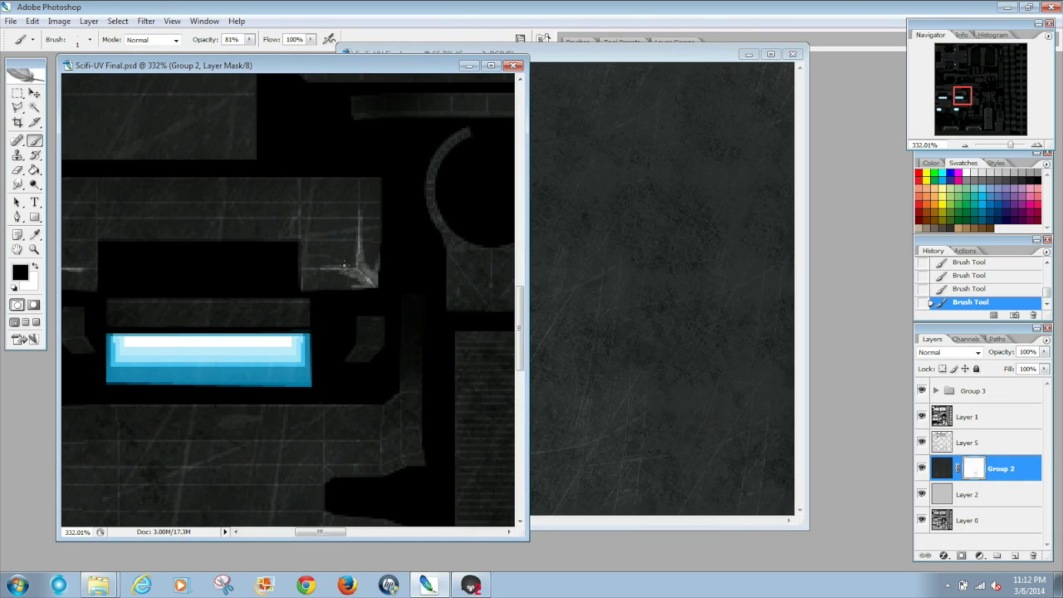
left_click_drag(356, 261, 358, 241)
Step: Thicken the wear at the glowing-strip panels' lower corners, then trim the excess with white on Group 2's mask
left_click_drag(336, 531, 312, 531)
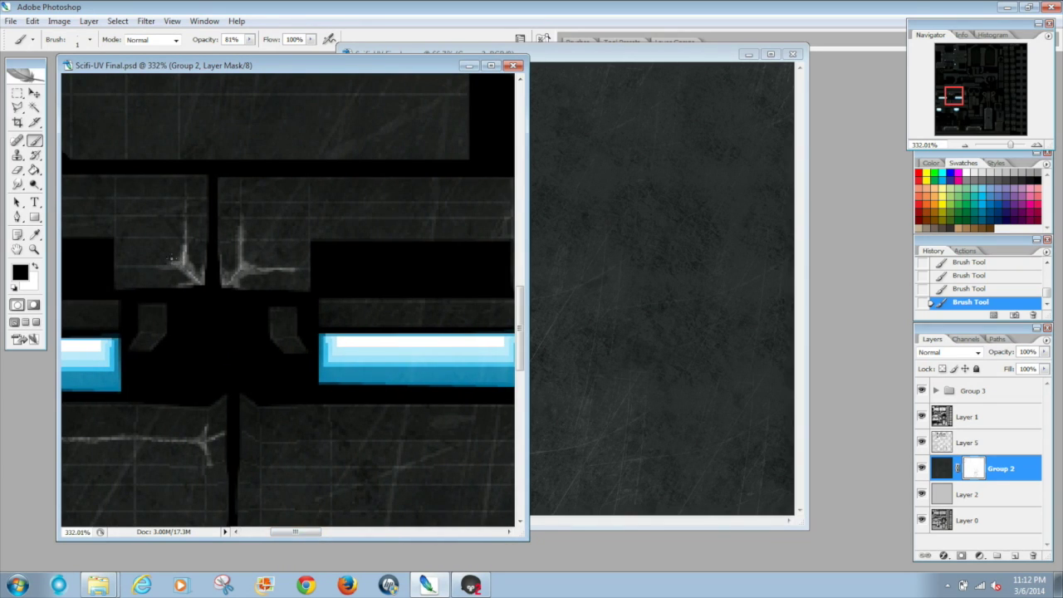
left_click_drag(311, 532, 284, 531)
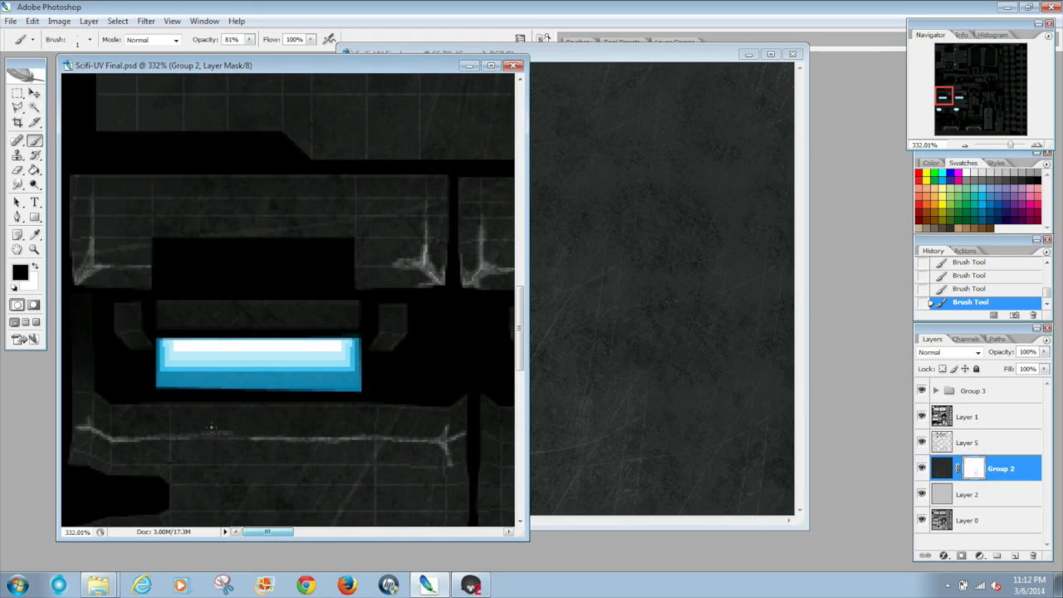
left_click_drag(86, 259, 96, 262)
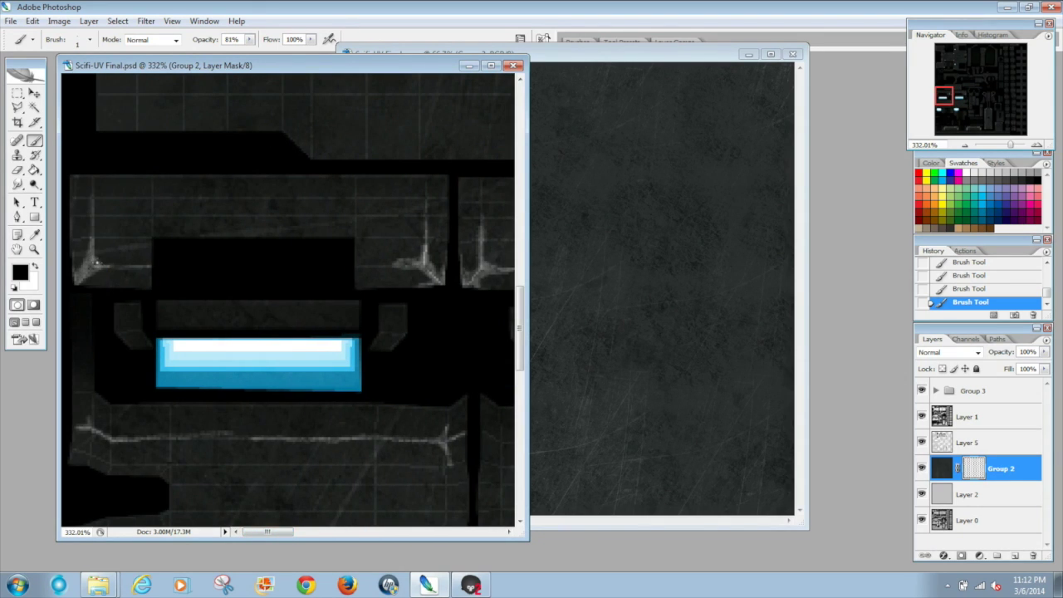
key("x")
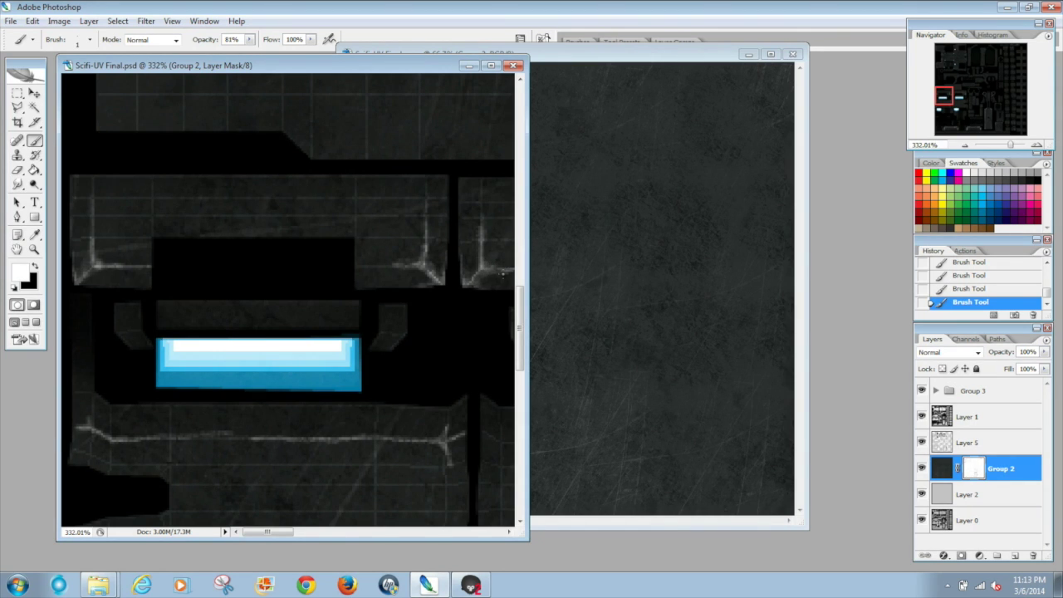
left_click_drag(267, 531, 330, 531)
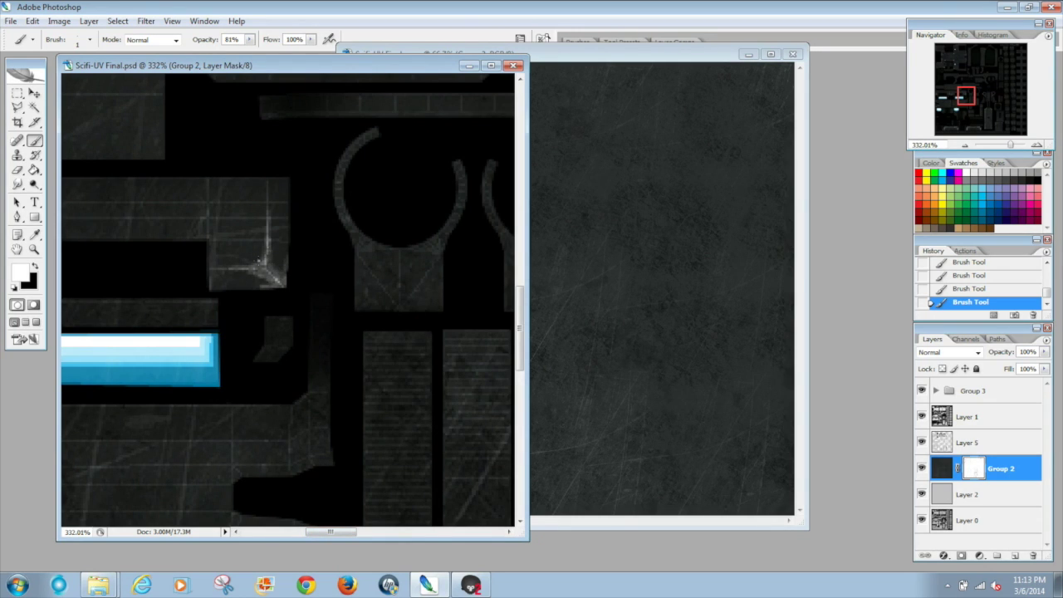
left_click_drag(249, 264, 276, 281)
Step: Hide the Layer 5 wireframe and export the texture as a non-interlaced PNG, replacing Scifi-UV Final copy.png
left_click(921, 441)
left_click(10, 21)
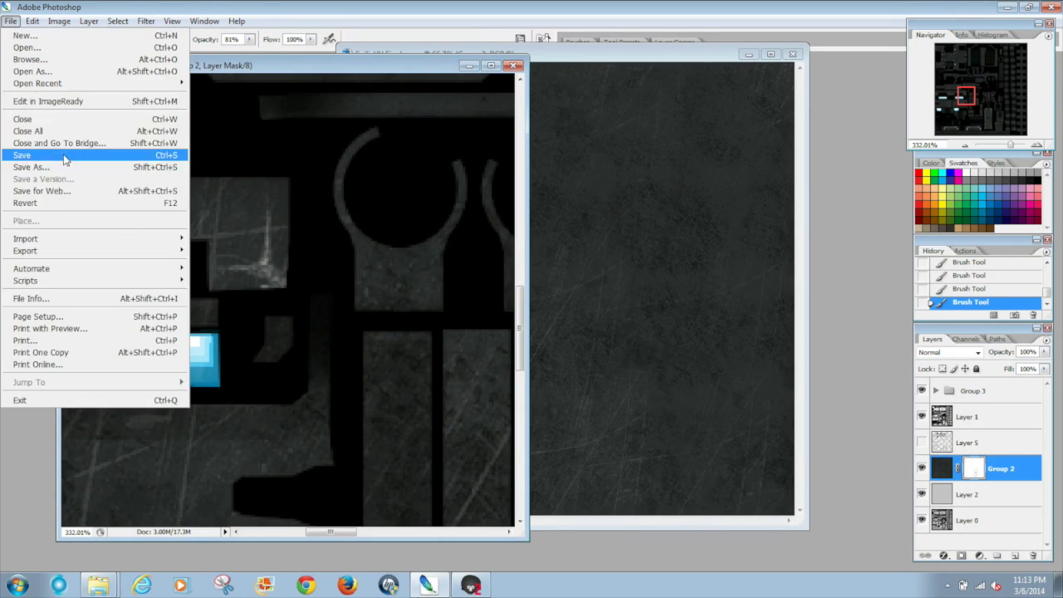
left_click(33, 167)
left_click(548, 322)
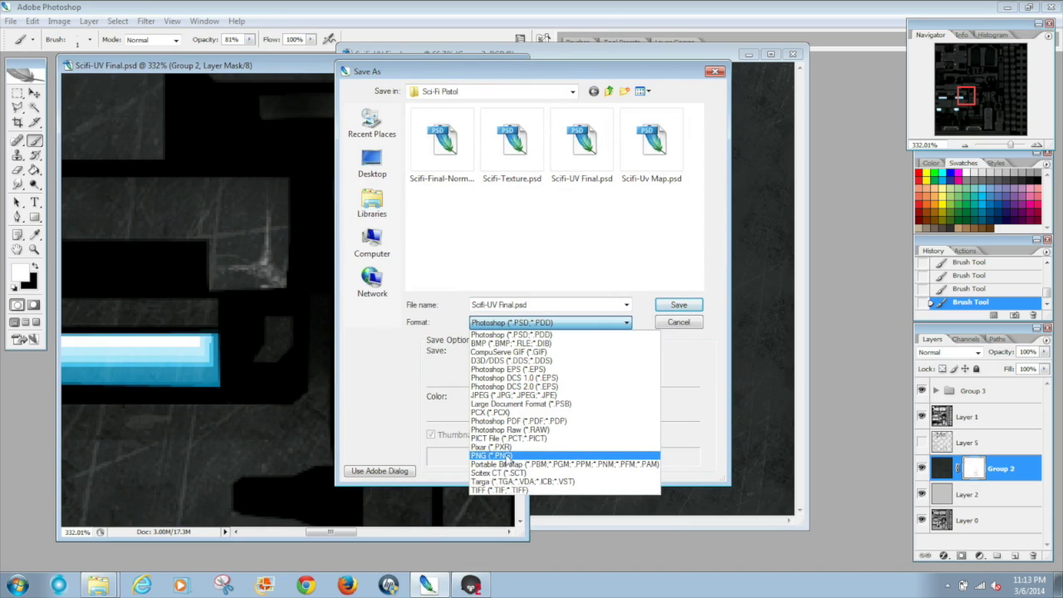
left_click(503, 455)
left_click(679, 306)
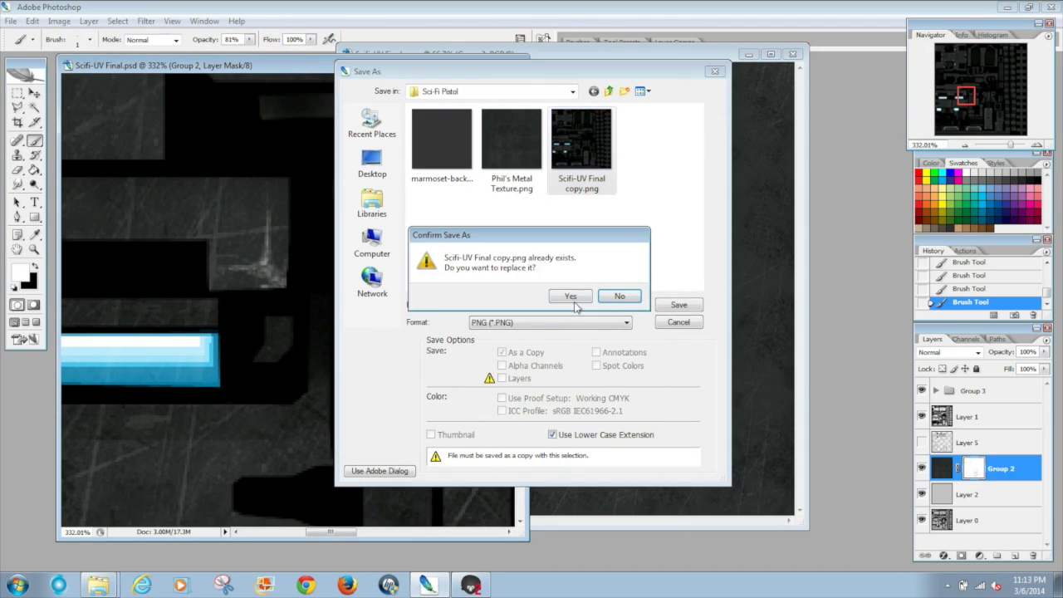
left_click(572, 299)
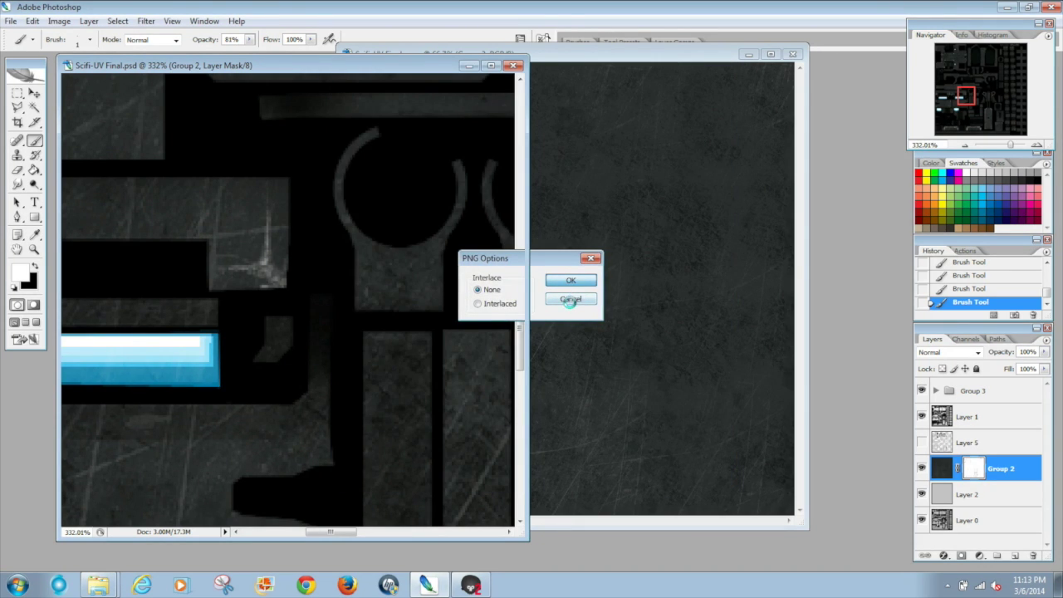
key("Return")
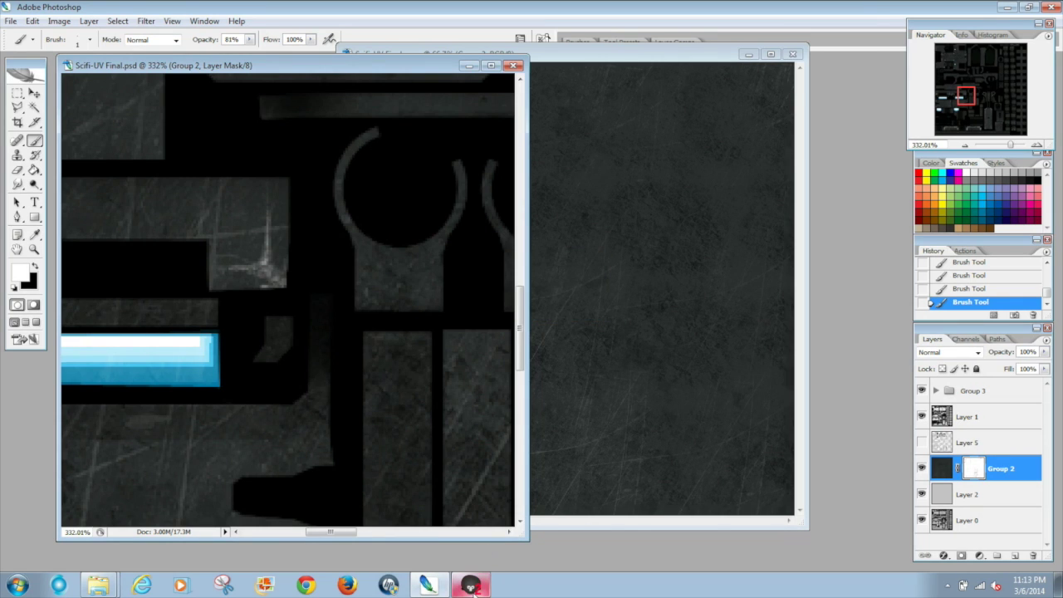
Step: Switch to Marmoset Toolbag and examine the updated worn edges around the pistol's glowing strips and grip
left_click(471, 586)
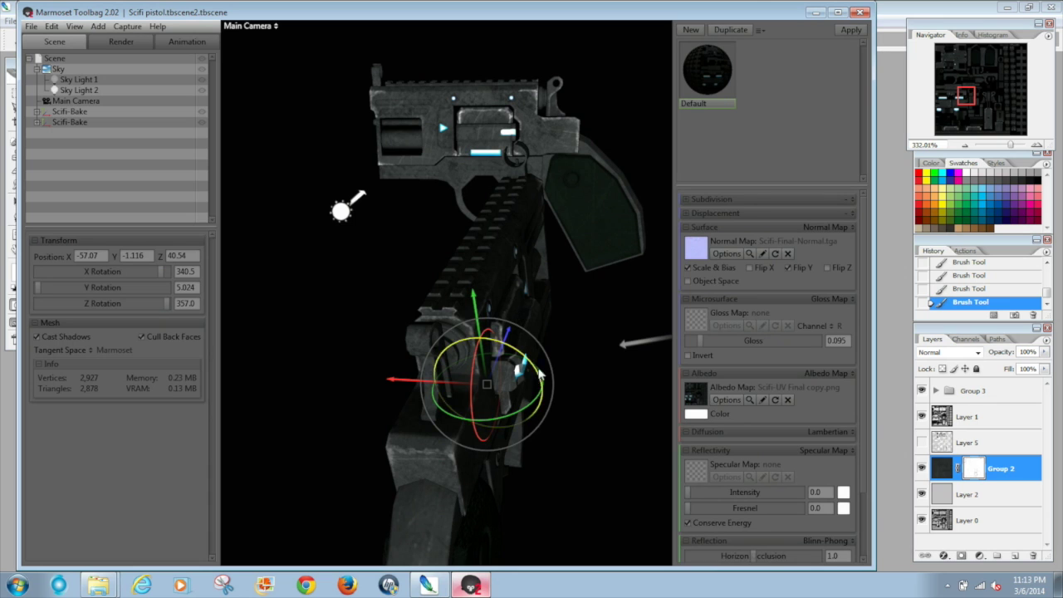
left_click_drag(521, 412, 471, 310)
scroll(469, 392, "down", 2)
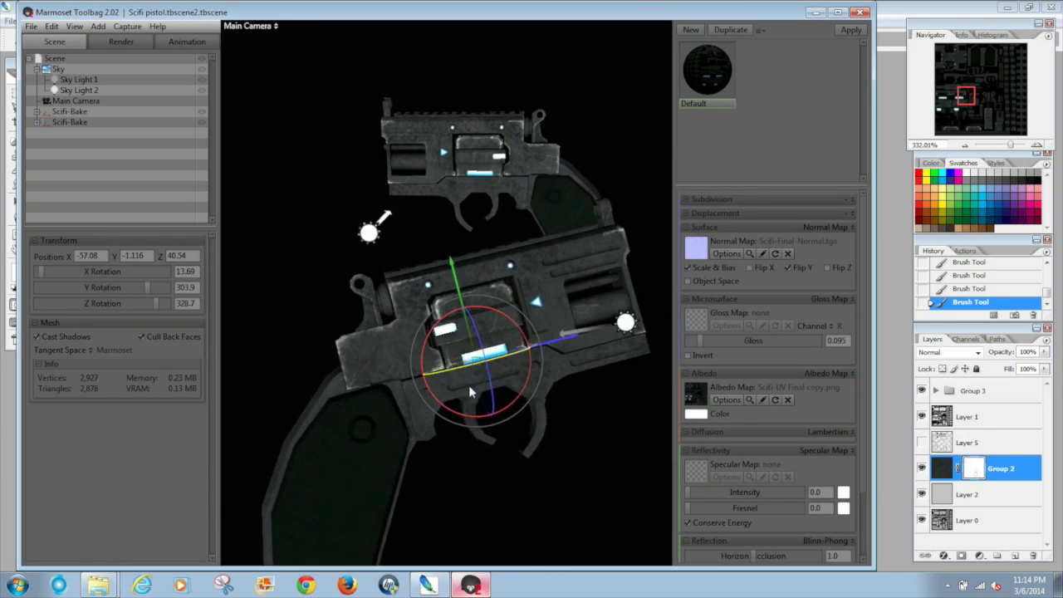
scroll(469, 387, "up", 3)
scroll(465, 313, "down", 2)
scroll(457, 315, "up", 6)
scroll(454, 326, "down", 6)
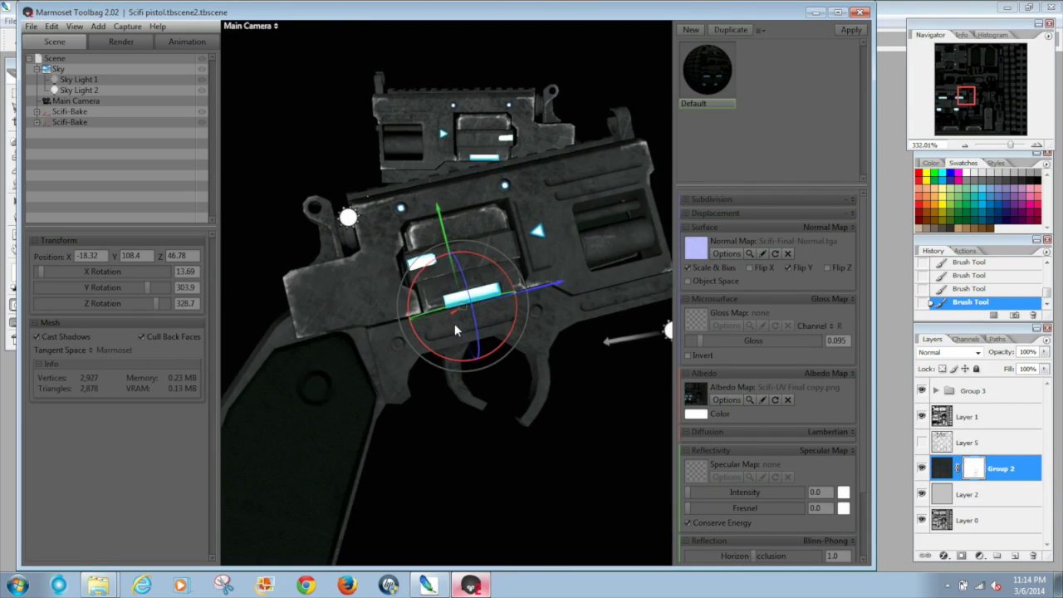
left_click_drag(454, 331, 347, 336)
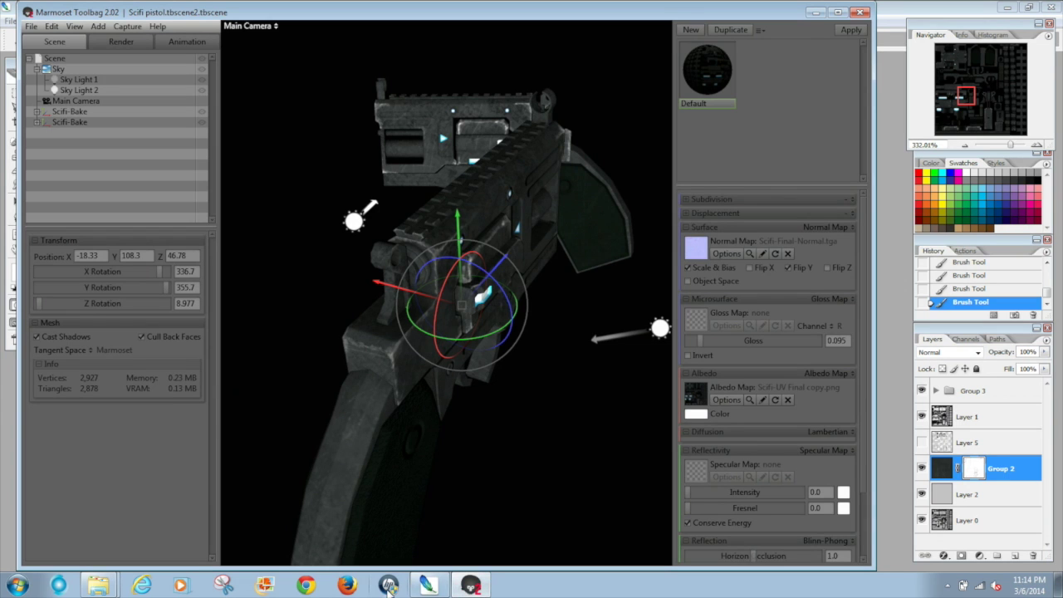
Step: Return to Photoshop and paint broad black wear on Group 2's mask around the square plate's upper edges and the notched plate's lower edges
left_click(427, 585)
left_click_drag(965, 98, 996, 124)
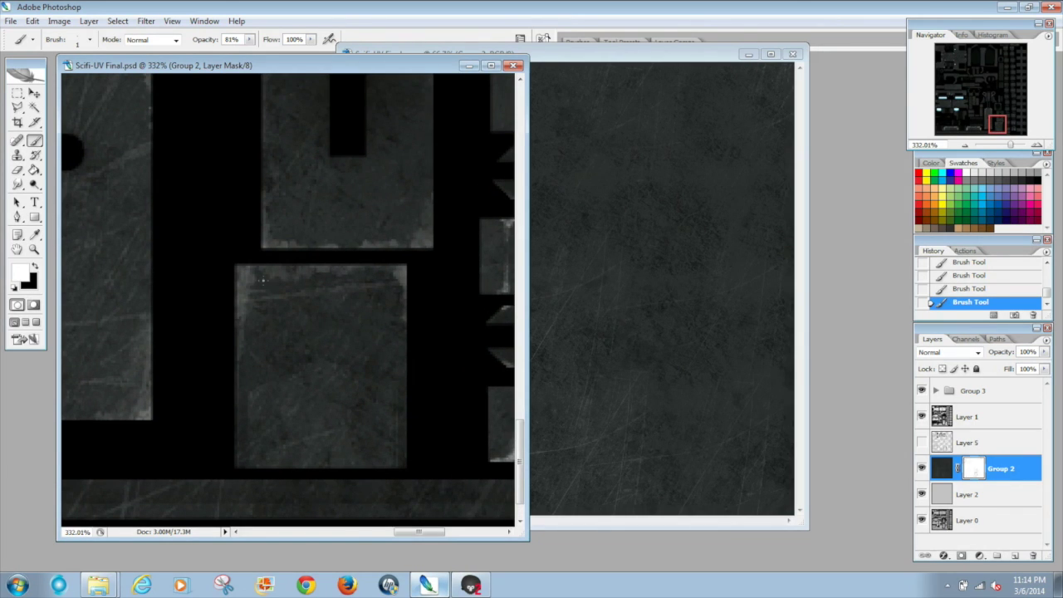
key("x")
mouse_move(230, 352)
left_mouse_down()
mouse_move(223, 303)
mouse_move(235, 261)
mouse_move(242, 281)
mouse_move(248, 263)
mouse_move(244, 311)
mouse_move(266, 265)
mouse_move(373, 258)
mouse_move(400, 287)
mouse_move(401, 272)
mouse_move(416, 346)
left_mouse_up()
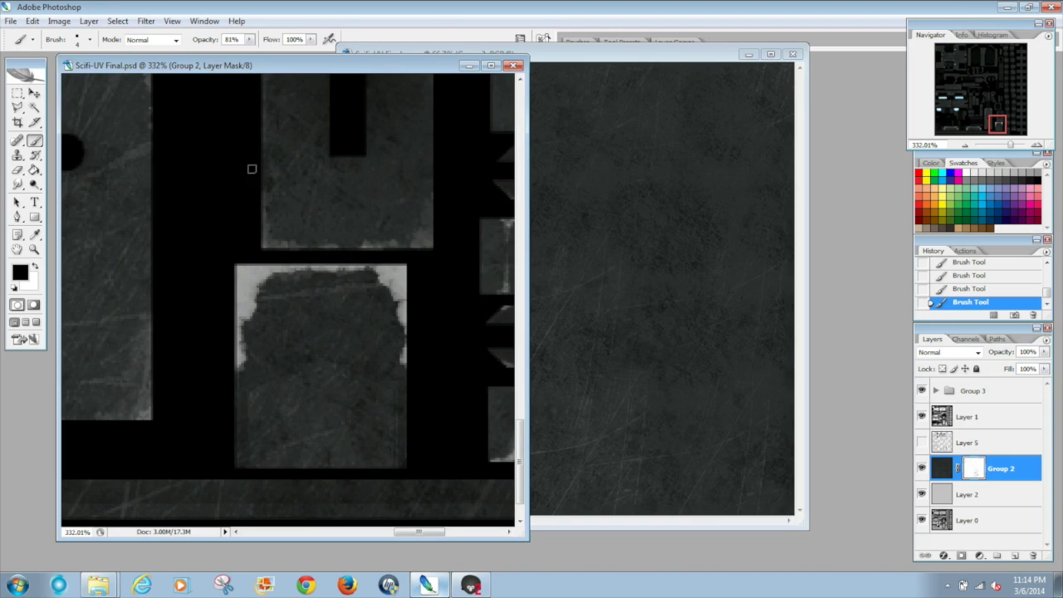
mouse_move(252, 171)
left_mouse_down()
mouse_move(267, 245)
mouse_move(398, 247)
mouse_move(436, 157)
mouse_move(427, 240)
left_mouse_up()
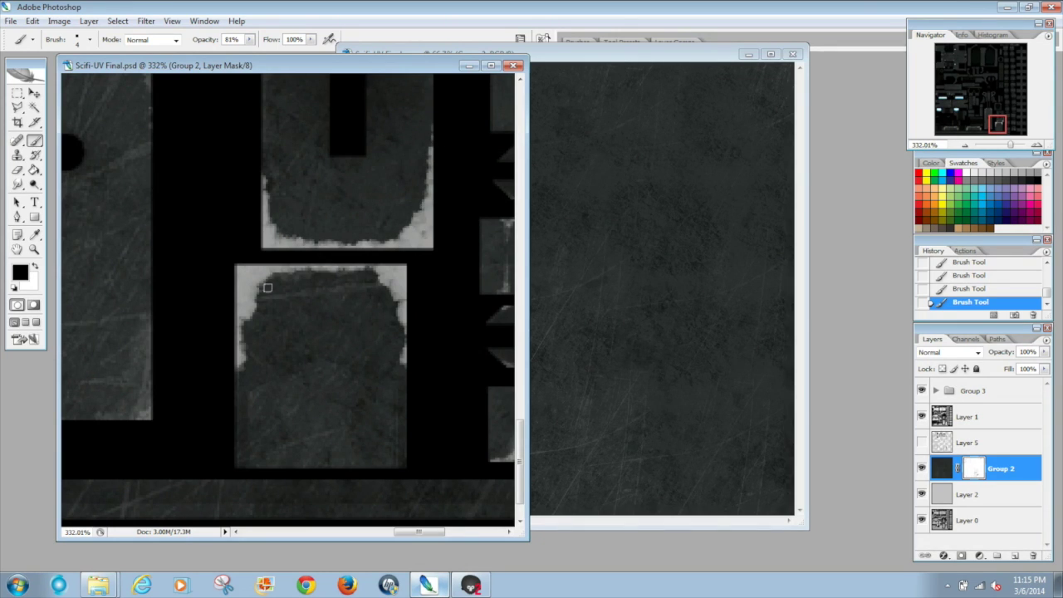
Step: Trim both plates' wear to thin edges with white, lowering the brush opacity to 51% for the notched plate's lower edge
key("x")
mouse_move(246, 367)
left_mouse_down()
mouse_move(249, 275)
mouse_move(362, 274)
mouse_move(391, 286)
mouse_move(379, 272)
mouse_move(399, 299)
mouse_move(396, 360)
left_mouse_up()
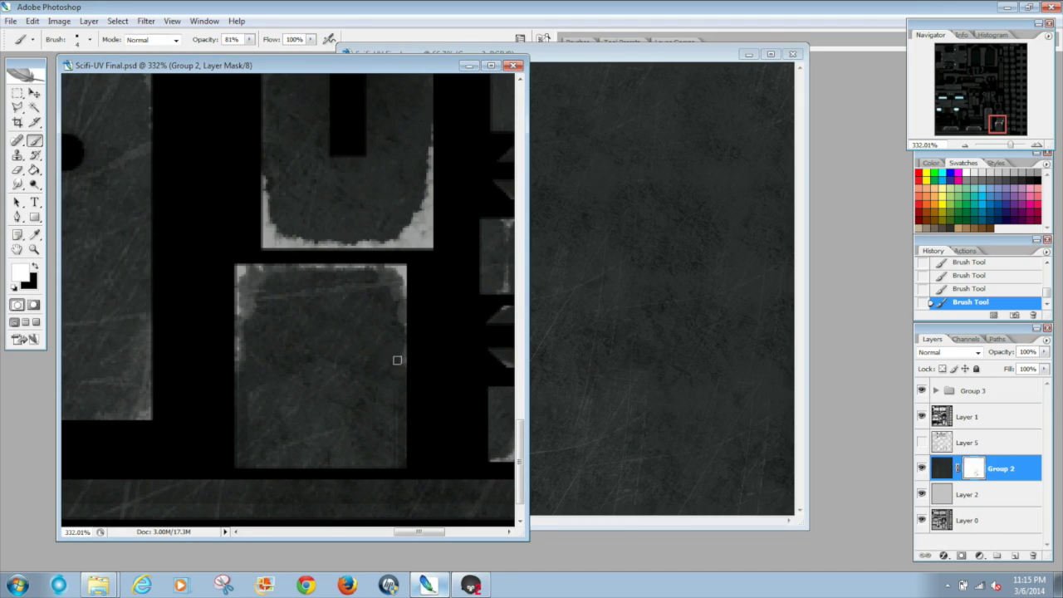
mouse_move(271, 191)
left_mouse_down()
mouse_move(283, 235)
mouse_move(270, 237)
mouse_move(412, 235)
mouse_move(416, 177)
mouse_move(434, 136)
mouse_move(440, 203)
mouse_move(409, 165)
mouse_move(393, 173)
mouse_move(427, 230)
left_mouse_up()
left_click_drag(207, 39, 186, 49)
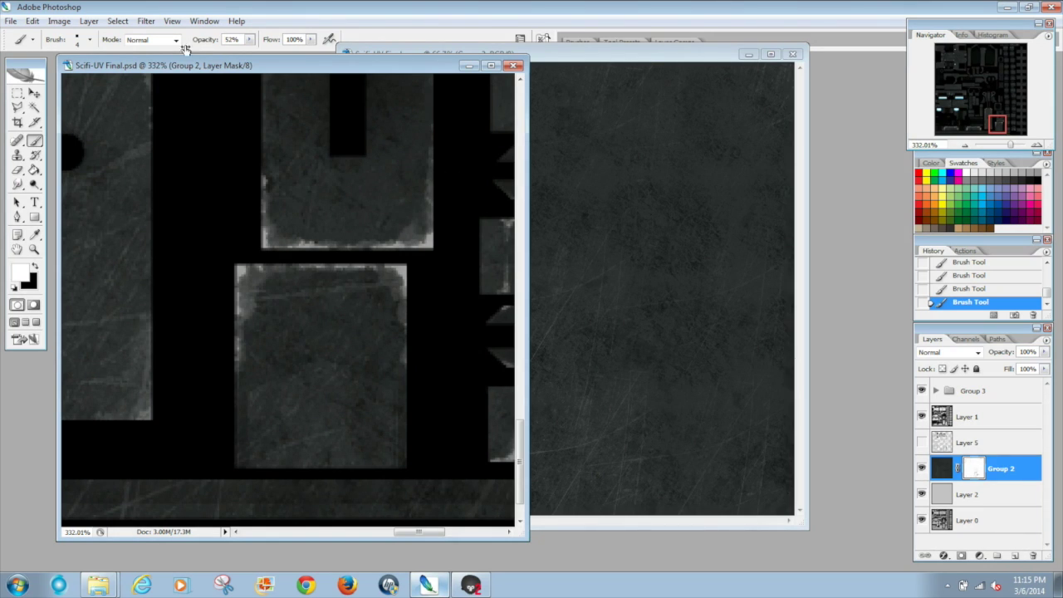
left_click_drag(262, 239, 431, 242)
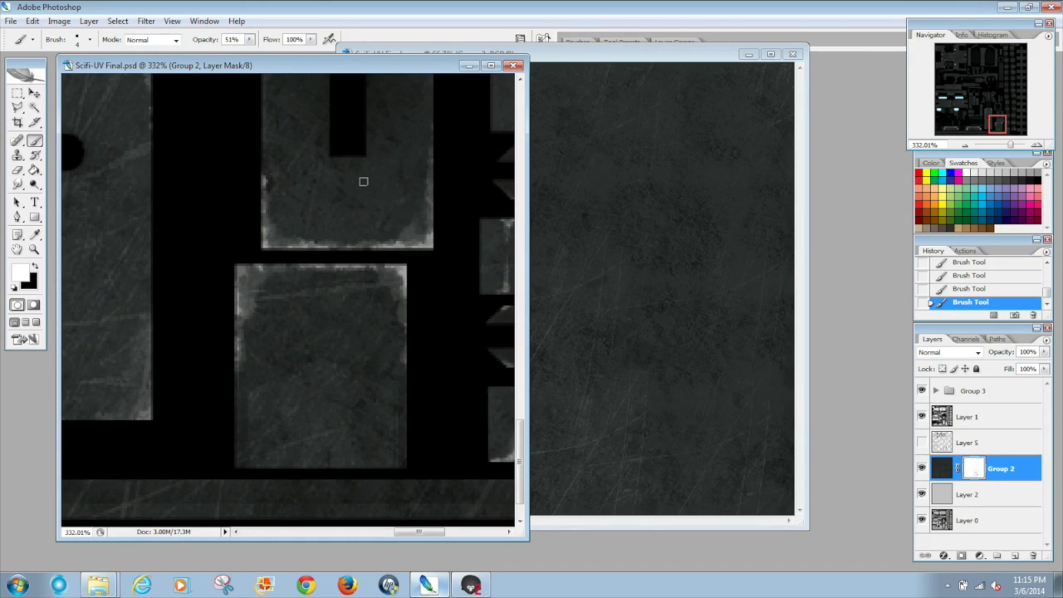
Step: Export the texture with the plates' trimmed wear as a PNG, replacing Scifi-UV Final copy.png
left_click(11, 20)
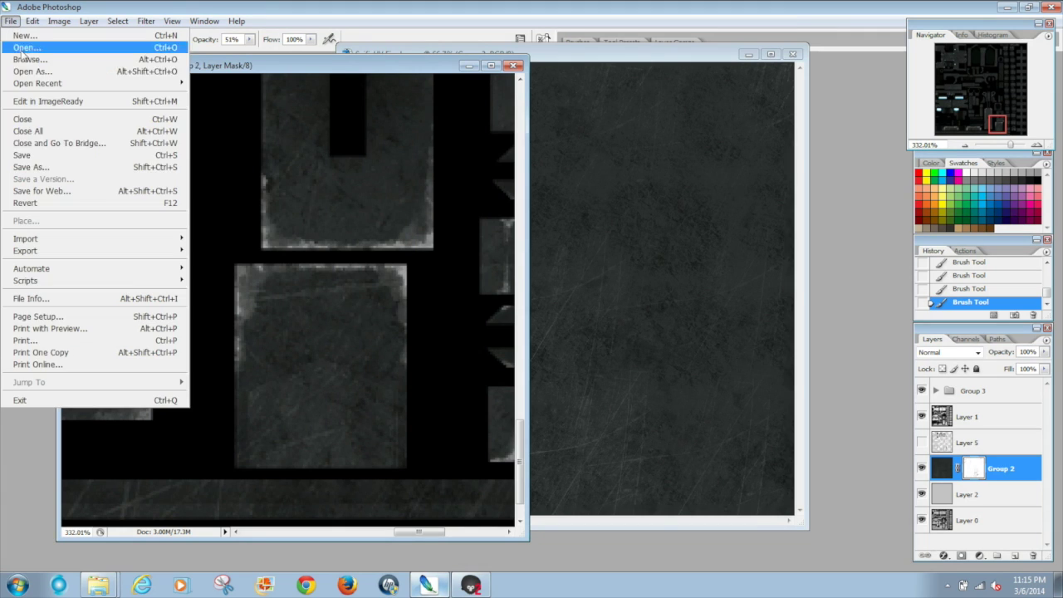
left_click(34, 164)
left_click(482, 322)
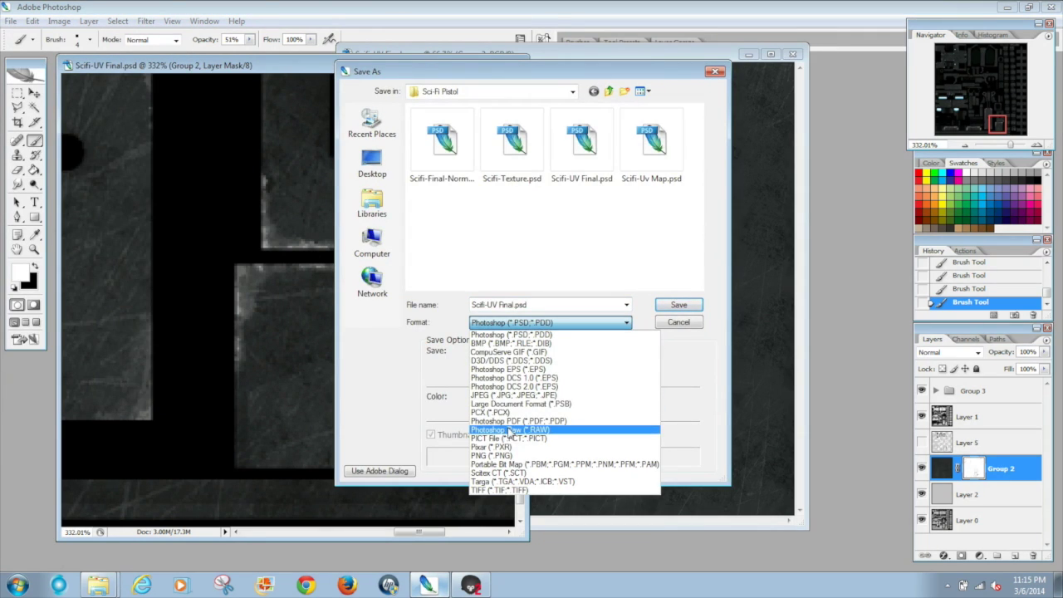
left_click(489, 456)
left_click(678, 304)
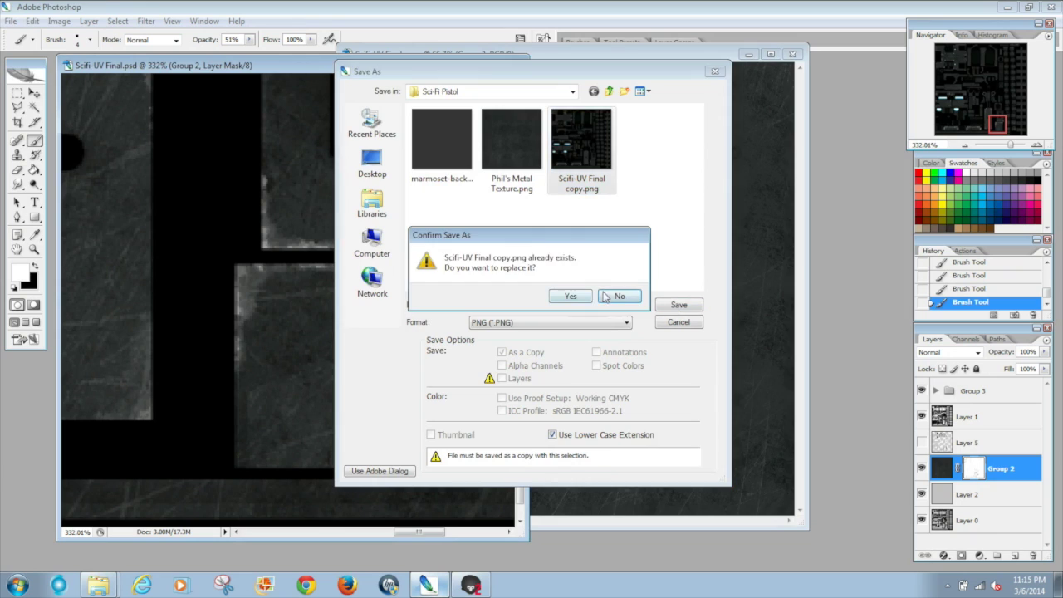
left_click(573, 296)
left_click(579, 283)
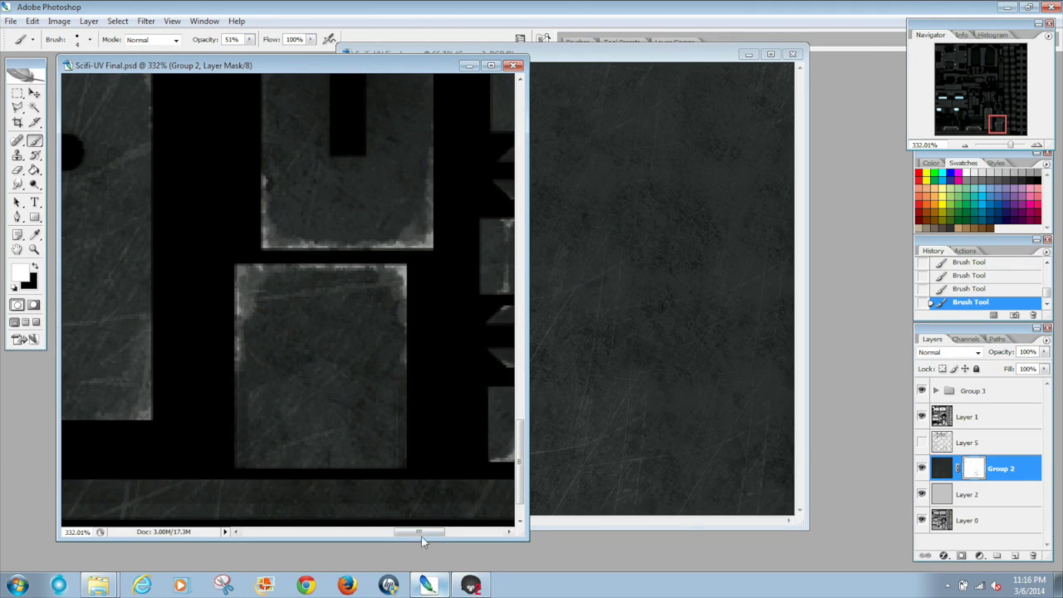
Step: Switch to Marmoset Toolbag and examine the worn edges on the pistol's rear block, side and front
left_click(427, 585)
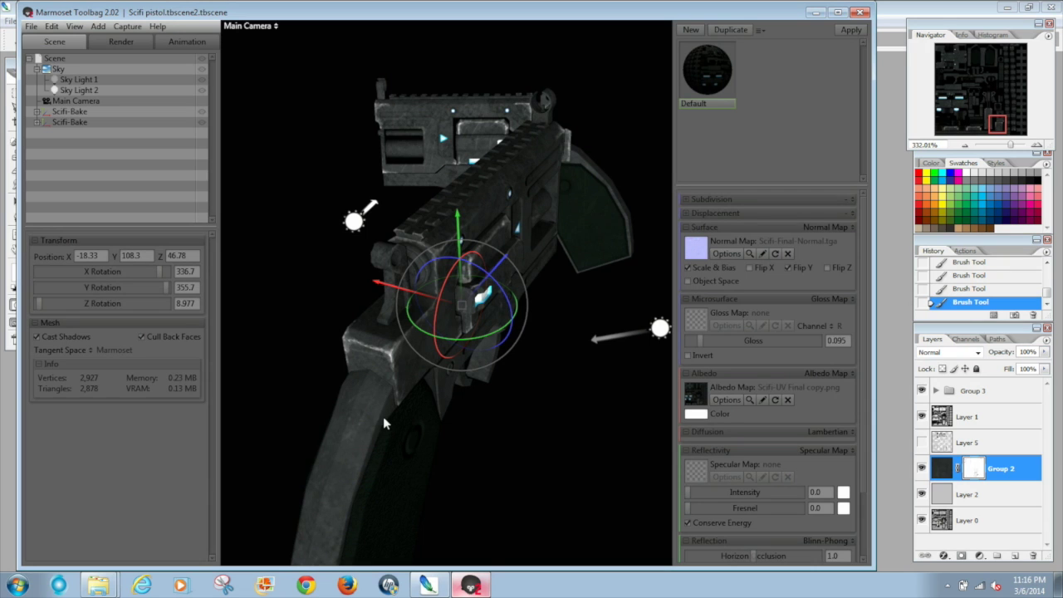
scroll(392, 359, "up", 3)
left_click_drag(476, 318, 558, 256)
left_click_drag(386, 259, 333, 372)
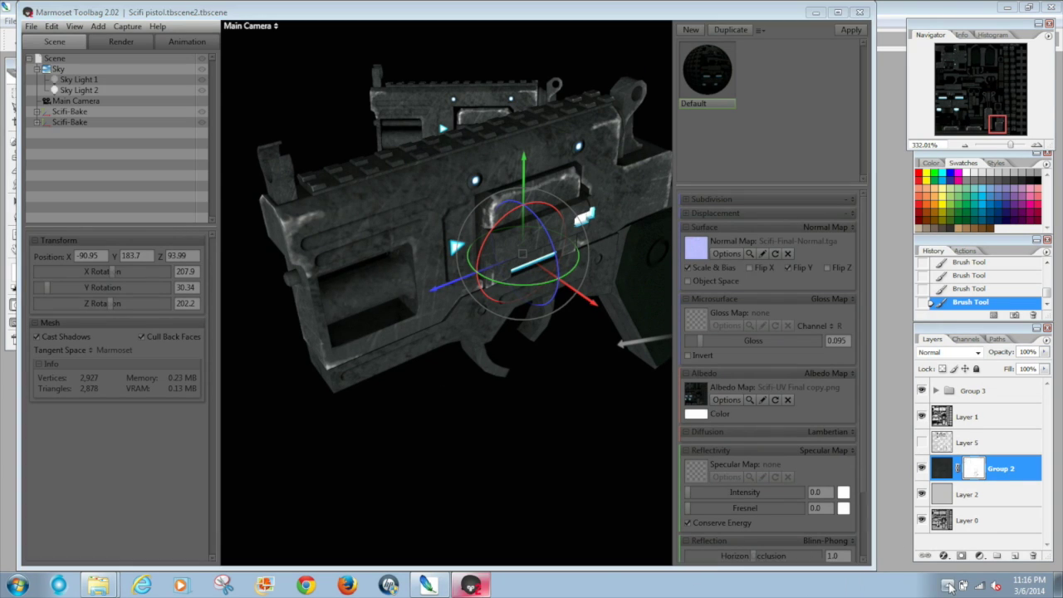
left_click(948, 585)
right_click(917, 524)
left_click(714, 465)
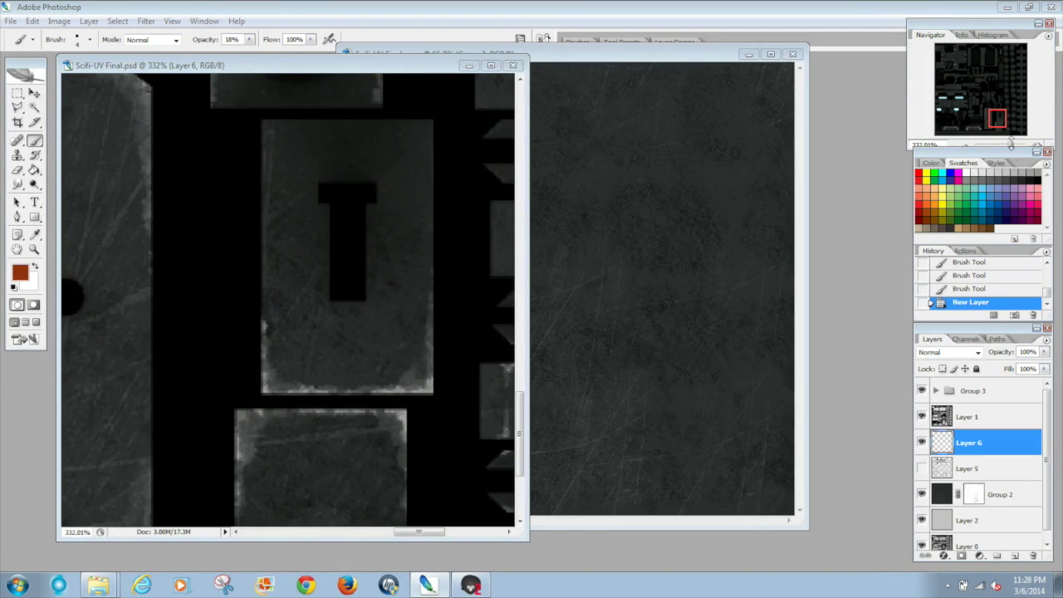
Step: On Layer 6, lower the brush opacity to 13% and paint faint rust brown along the edges and holes of the two ring-topped arms
mouse_move(1010, 144)
left_mouse_down()
mouse_move(1000, 147)
mouse_move(1012, 146)
left_mouse_up()
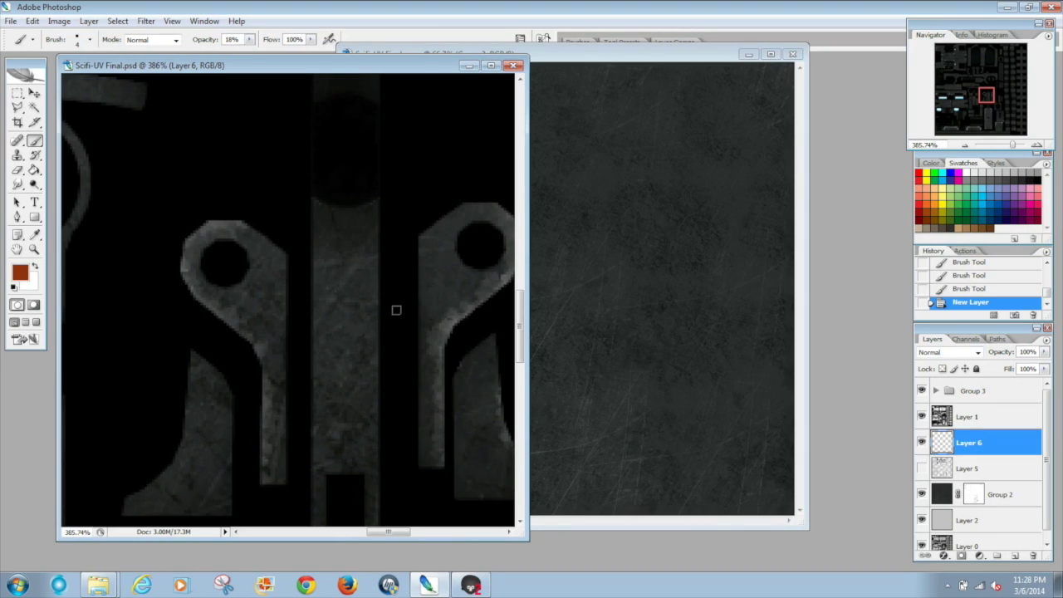
left_click_drag(208, 40, 206, 43)
mouse_move(224, 324)
left_mouse_down()
mouse_move(254, 348)
mouse_move(259, 430)
left_mouse_up()
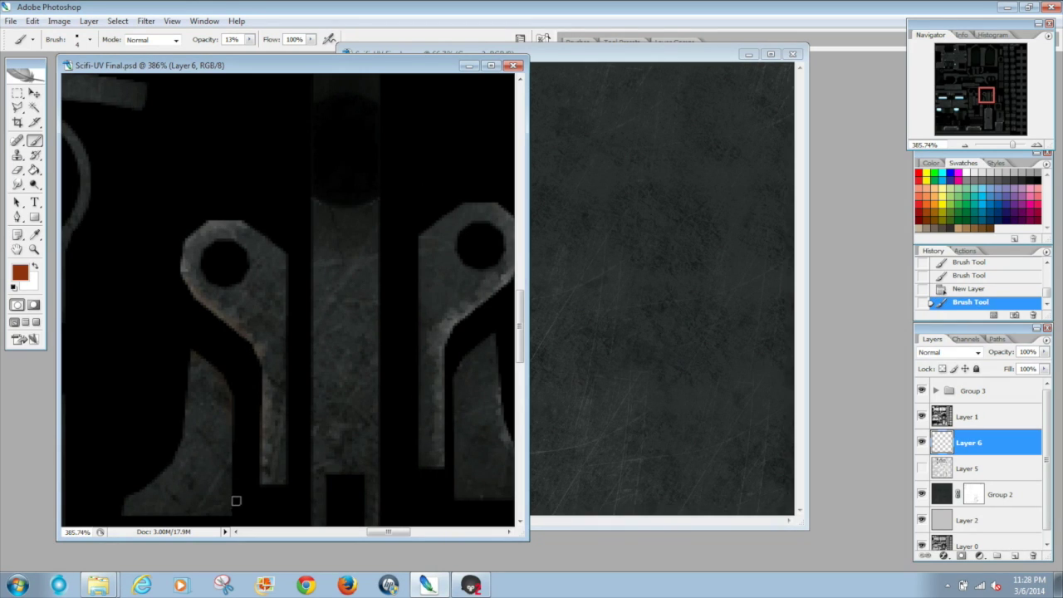
left_click_drag(235, 500, 276, 470)
left_click_drag(440, 471, 442, 383)
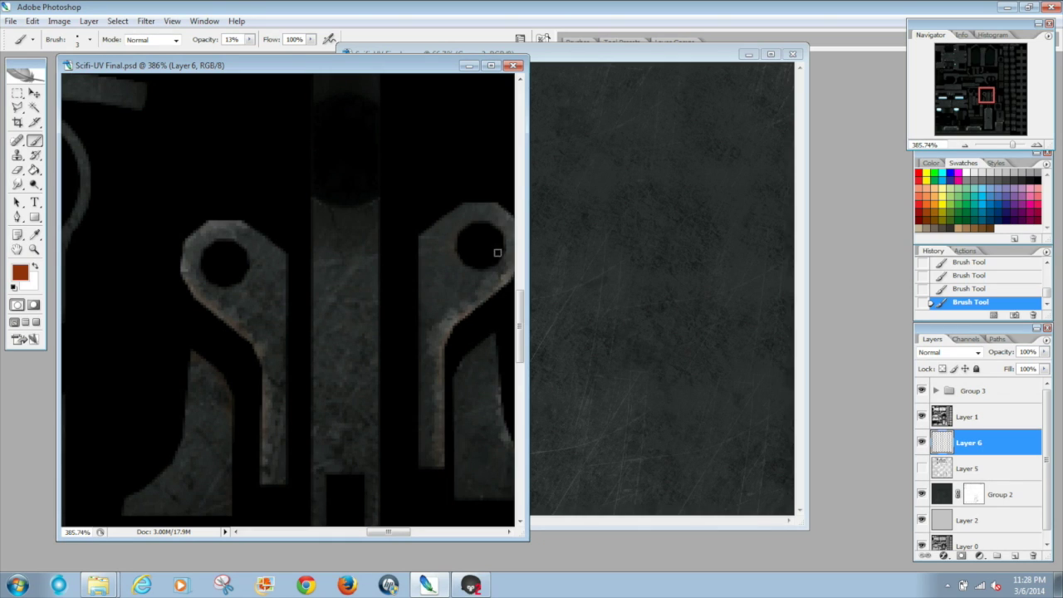
mouse_move(470, 220)
left_mouse_down()
mouse_move(489, 261)
mouse_move(500, 241)
mouse_move(494, 255)
left_mouse_up()
mouse_move(243, 285)
left_mouse_down()
mouse_move(231, 289)
mouse_move(249, 260)
mouse_move(252, 289)
left_mouse_up()
left_click_drag(259, 245, 252, 251)
Step: Paint faint rust around the notched plate's T-shaped cutout and lower edges and along the square plate's upper corners
left_click_drag(1012, 145, 1002, 145)
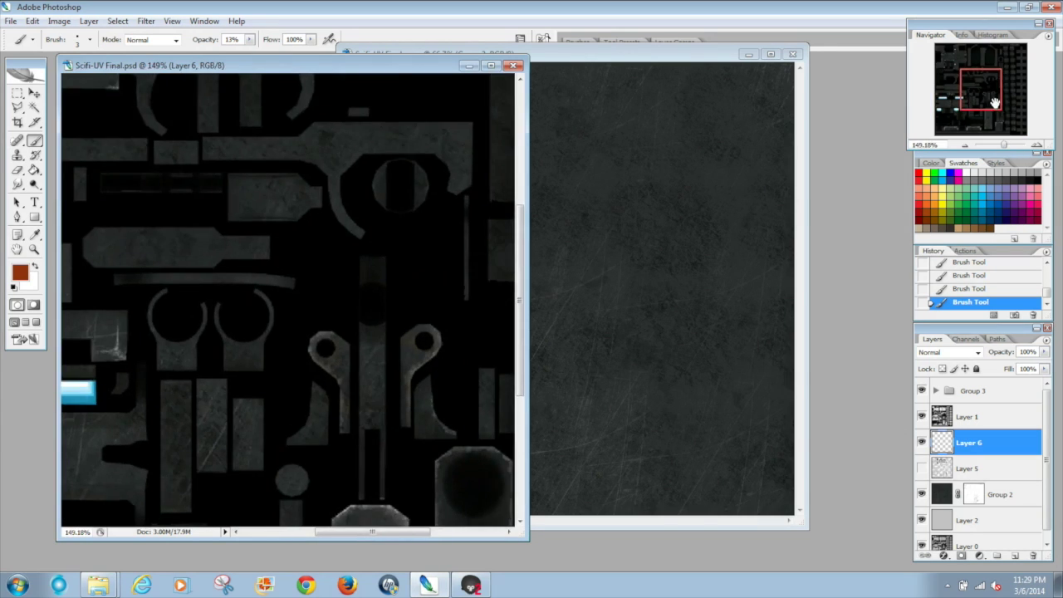
left_click_drag(993, 102, 1003, 122)
scroll(1005, 123, "up", 3)
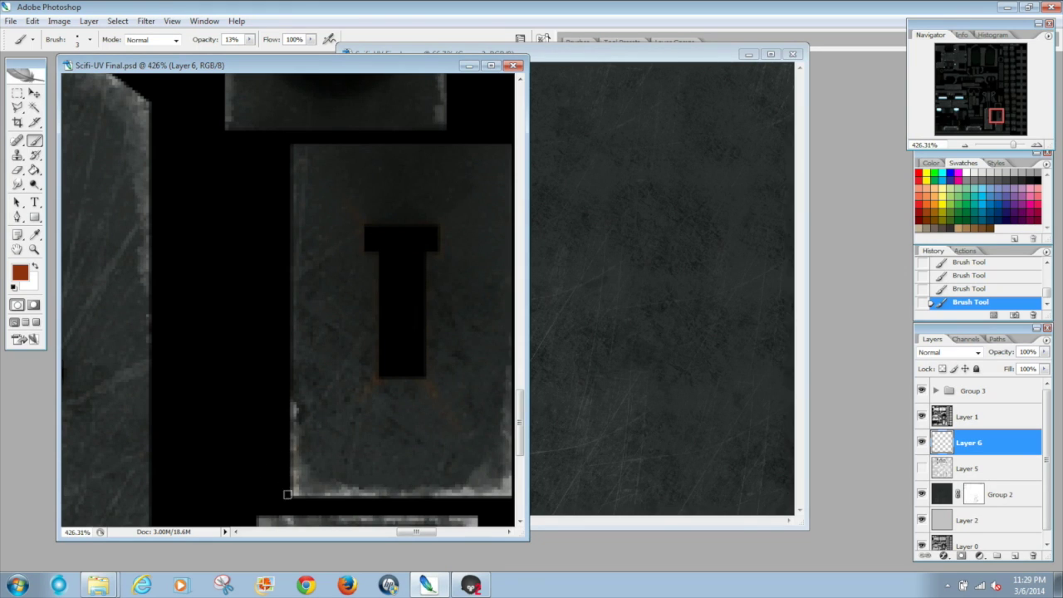
scroll(404, 501, "right", 2)
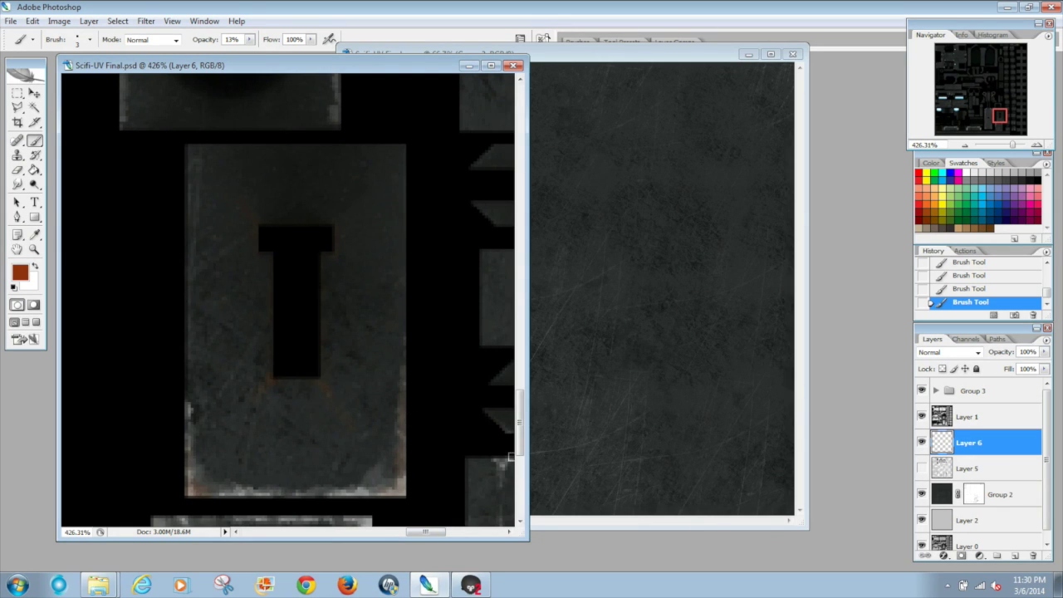
scroll(149, 329, "down", 4)
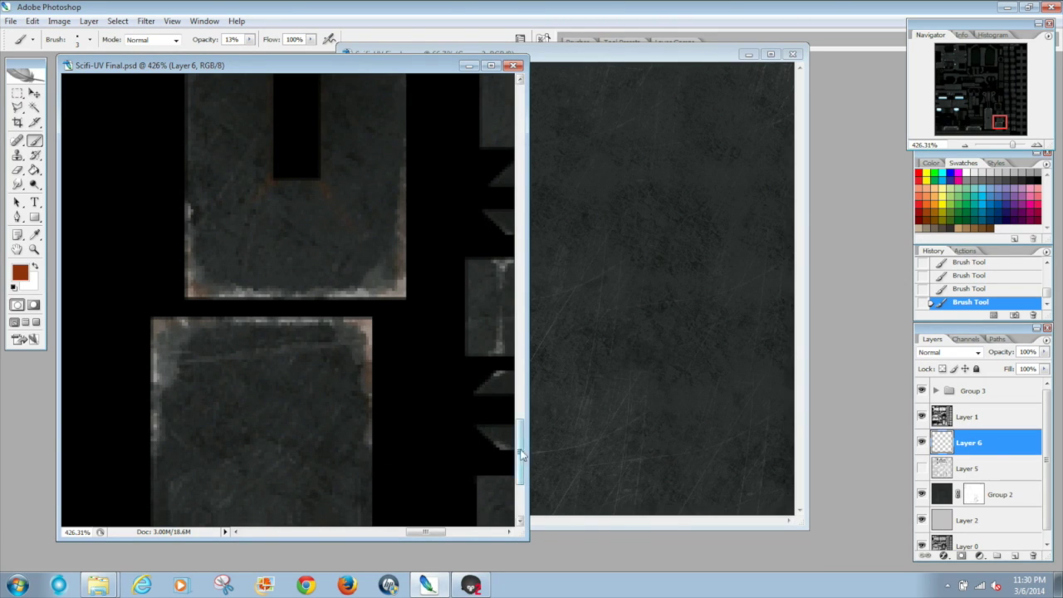
Step: Paint faint rust around the small dark rectangular cutout between the two worn seams near the texture's upper part
left_click_drag(519, 439, 515, 294)
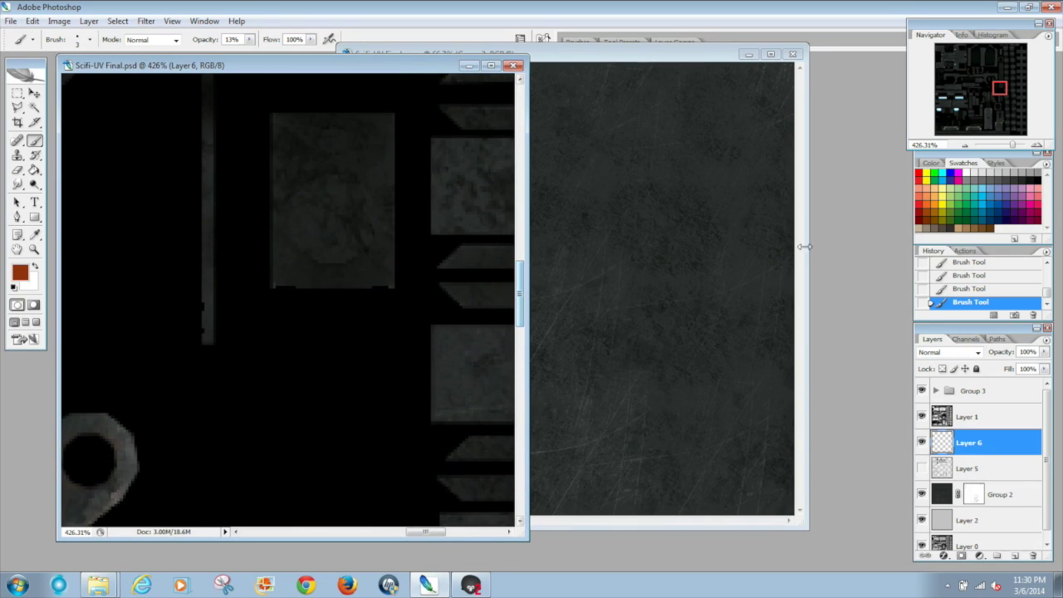
left_click_drag(1012, 146, 1007, 146)
left_click_drag(980, 90, 962, 59)
left_click_drag(1006, 144, 1019, 146)
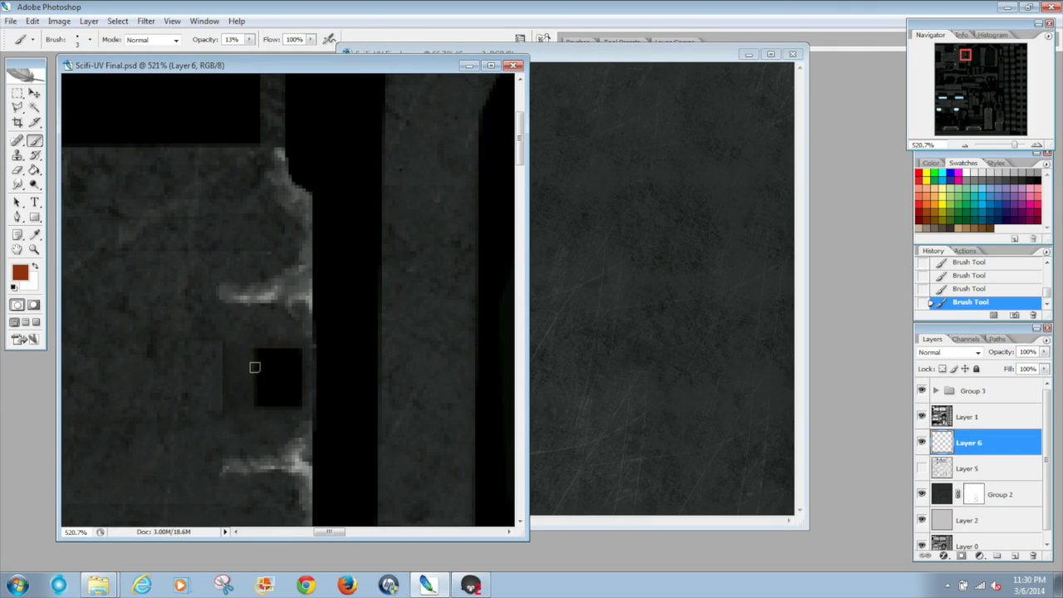
mouse_move(255, 367)
left_mouse_down()
mouse_move(262, 404)
mouse_move(294, 401)
mouse_move(299, 347)
left_mouse_up()
Step: Paint rust along the upper outline and inner notch edges of the pistol body piece with the glowing dots
left_click_drag(329, 531, 259, 532)
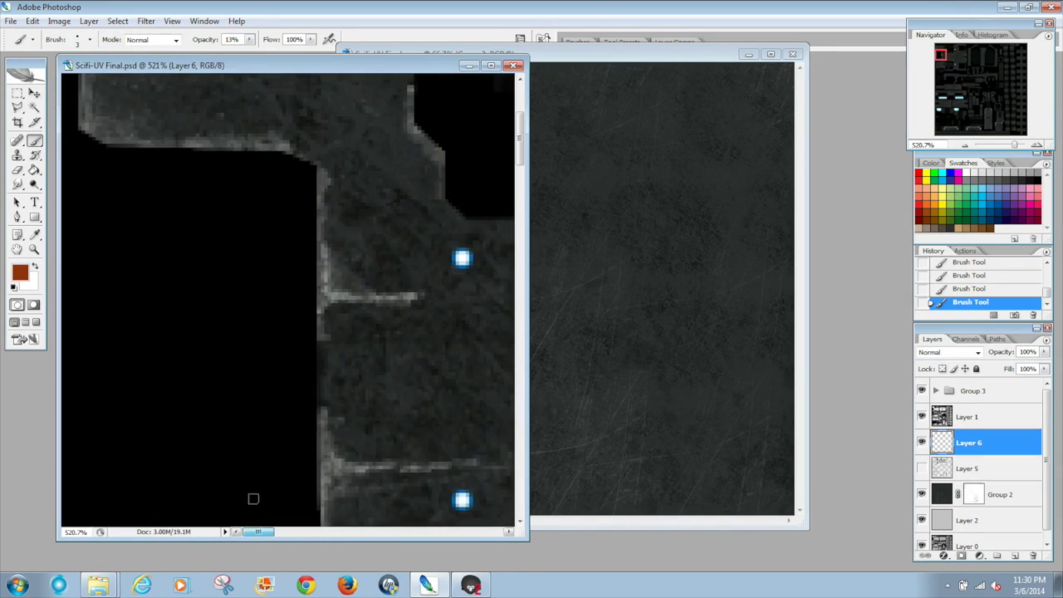
mouse_move(103, 147)
left_mouse_down()
mouse_move(79, 136)
mouse_move(82, 149)
mouse_move(107, 141)
left_mouse_up()
mouse_move(298, 164)
left_mouse_down()
mouse_move(278, 161)
mouse_move(313, 249)
mouse_move(315, 316)
left_mouse_up()
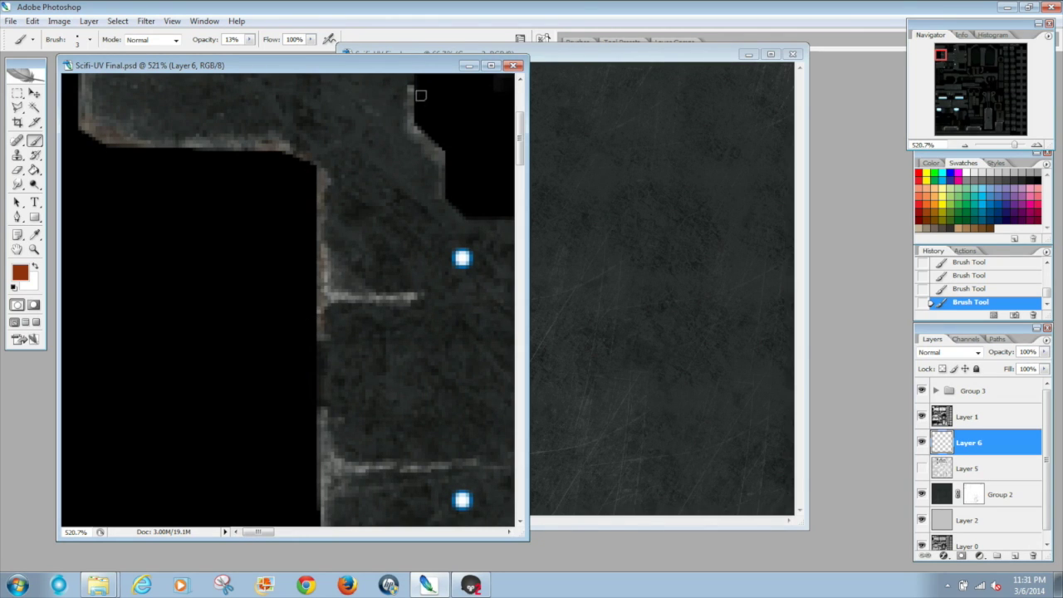
left_click_drag(420, 95, 443, 188)
left_click_drag(313, 441, 318, 512)
Step: Continue the rust along the body piece's lower outline, its lower notch and its bottom corner
left_click_drag(520, 140, 520, 179)
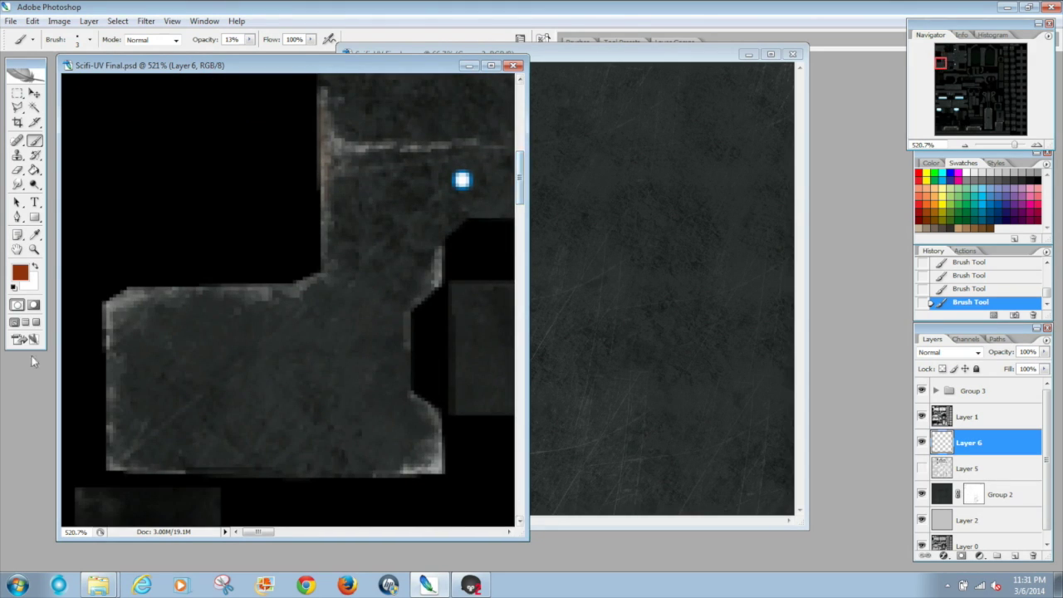
mouse_move(100, 309)
left_mouse_down()
mouse_move(135, 283)
mouse_move(277, 275)
mouse_move(318, 244)
mouse_move(320, 213)
left_mouse_up()
left_click_drag(418, 311, 450, 244)
left_click_drag(408, 483, 452, 458)
Step: Export the rust-tinted texture as a PNG, overwriting Scifi-UV Final copy.png
left_click(10, 21)
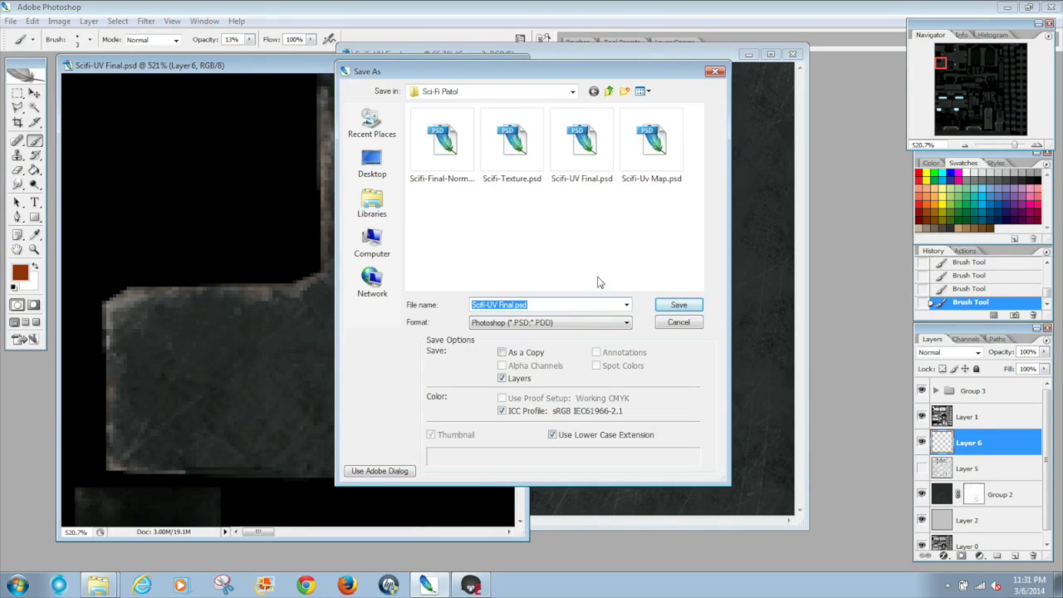
left_click(567, 323)
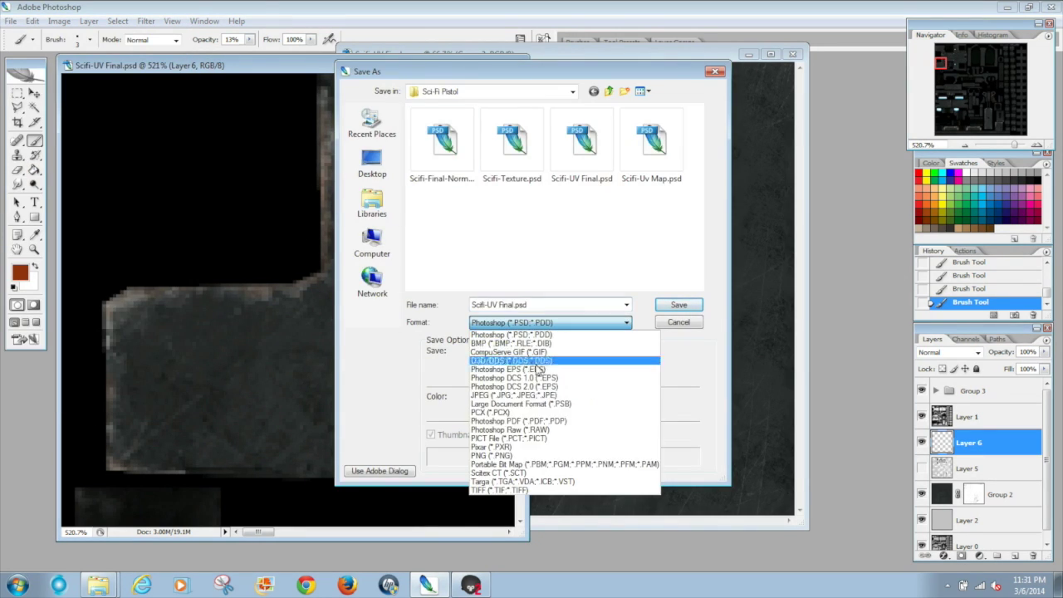
left_click(491, 455)
left_click(679, 304)
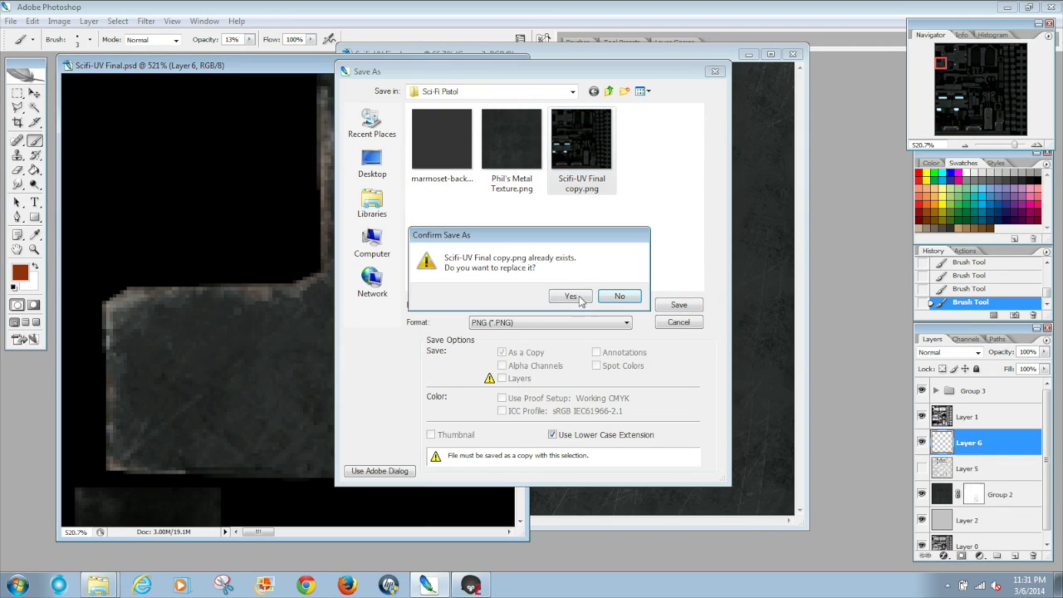
left_click(570, 293)
left_click(570, 280)
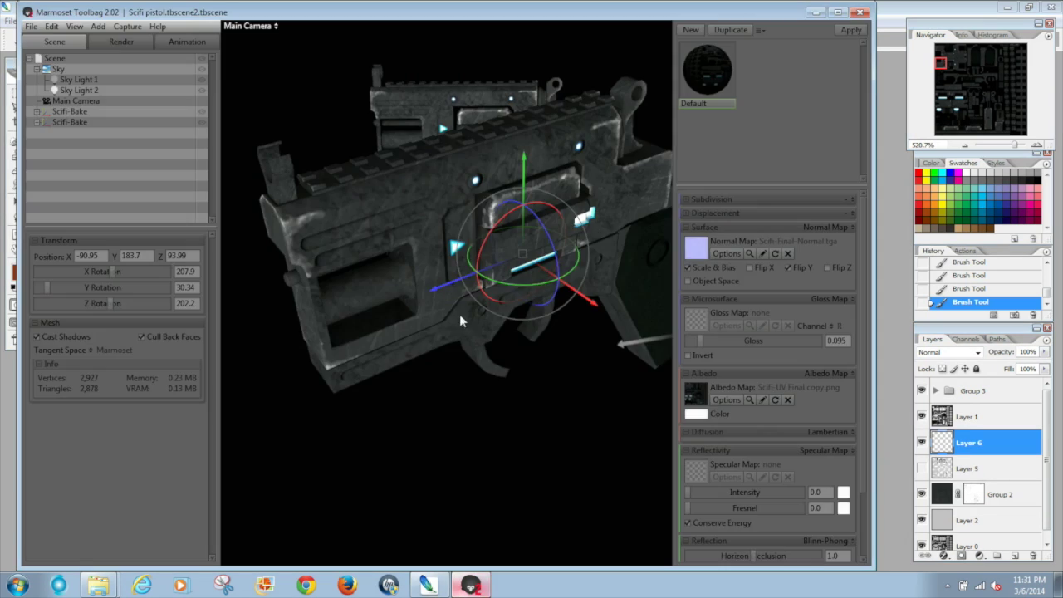
Step: Switch to Marmoset Toolbag and examine the new rust tint on the pistol's rear block and side from several angles
left_click(471, 585)
left_click_drag(544, 285, 591, 203)
scroll(591, 203, "up", 3)
left_click_drag(559, 261, 363, 266)
scroll(373, 262, "down", 3)
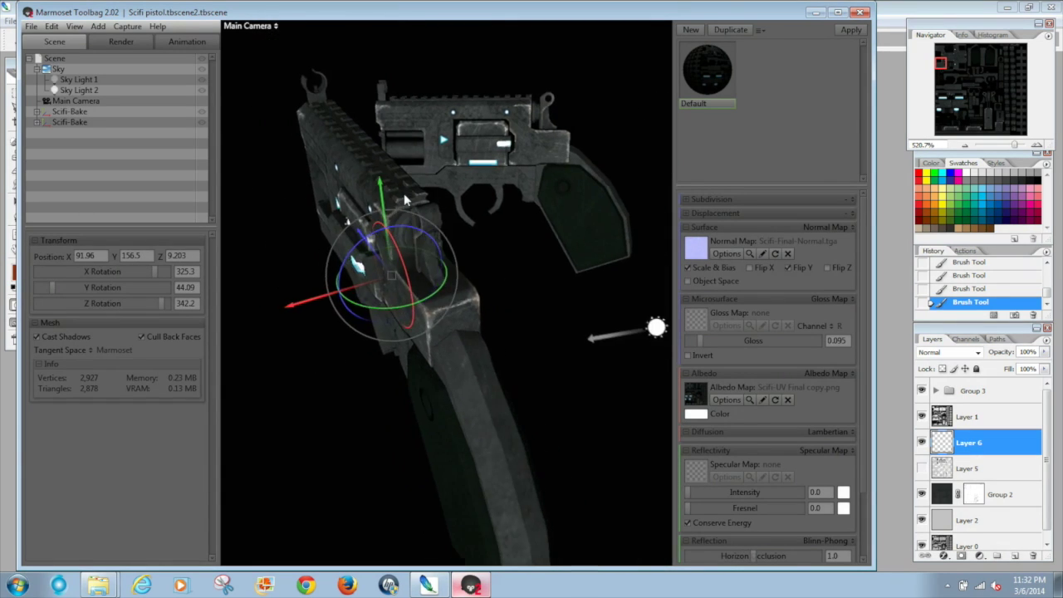
scroll(408, 210, "up", 5)
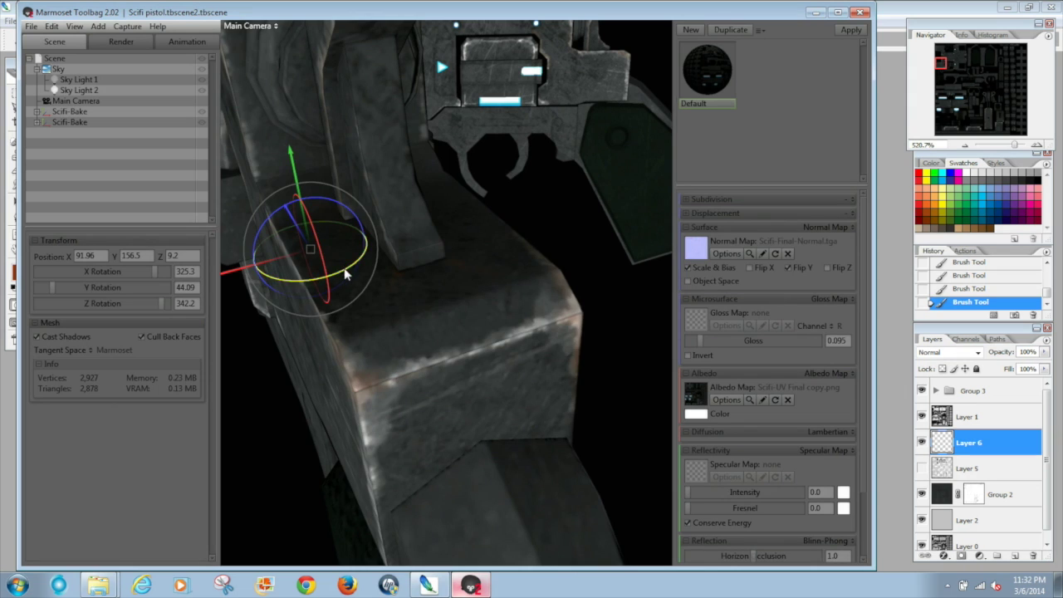
left_click_drag(346, 260, 470, 354)
scroll(504, 333, "down", 6)
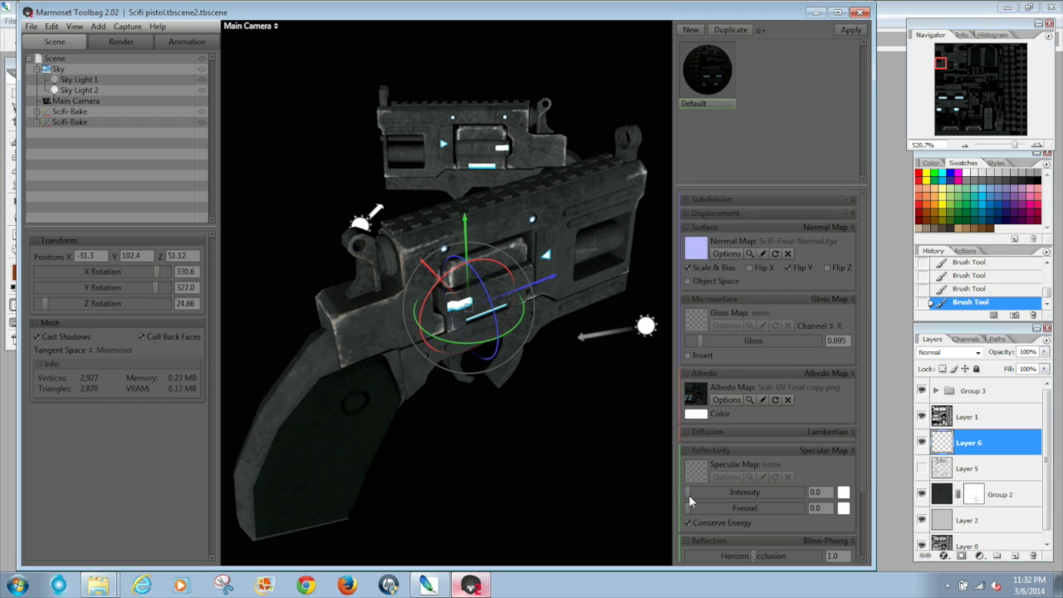
Step: Set the material's specular Intensity to 0.007, Fresnel to 0.018 and Gloss to 0.101
mouse_move(689, 494)
left_mouse_down()
mouse_move(703, 494)
mouse_move(696, 508)
left_mouse_up()
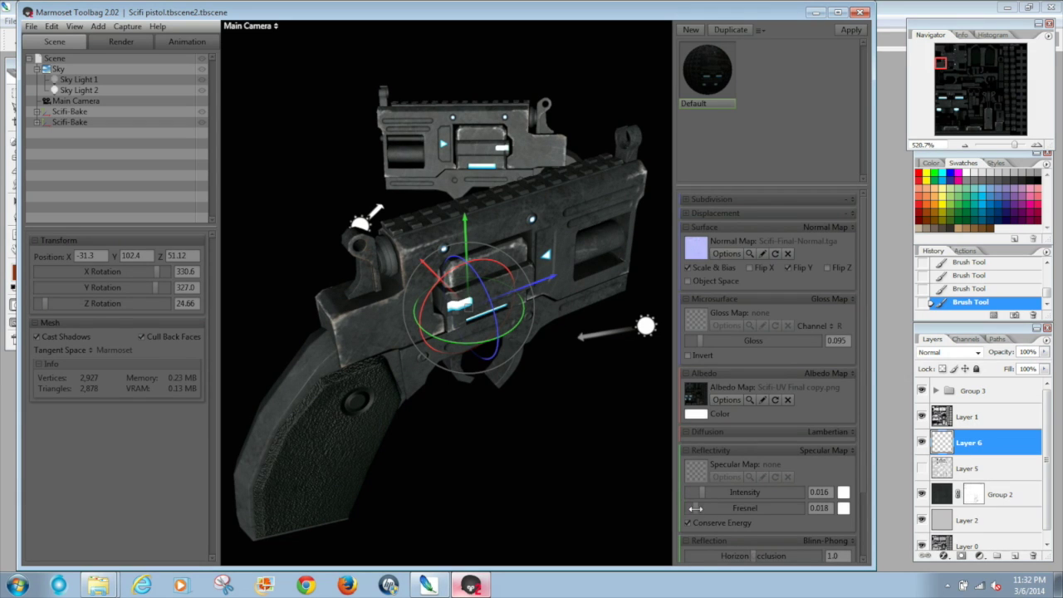
mouse_move(706, 343)
left_mouse_down()
mouse_move(739, 353)
mouse_move(699, 341)
left_mouse_up()
left_click_drag(702, 492, 698, 491)
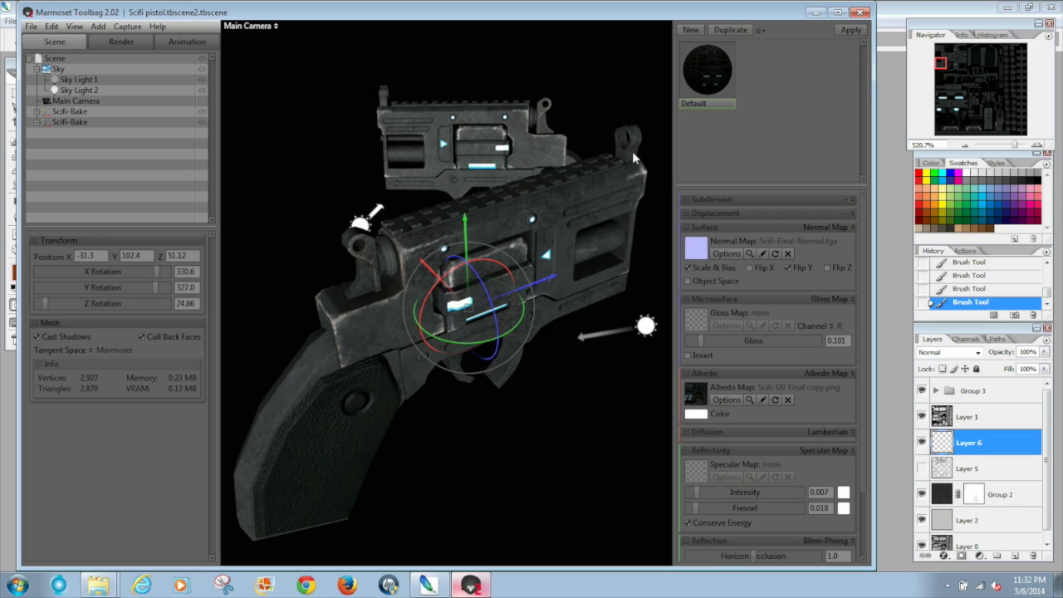
left_click(947, 585)
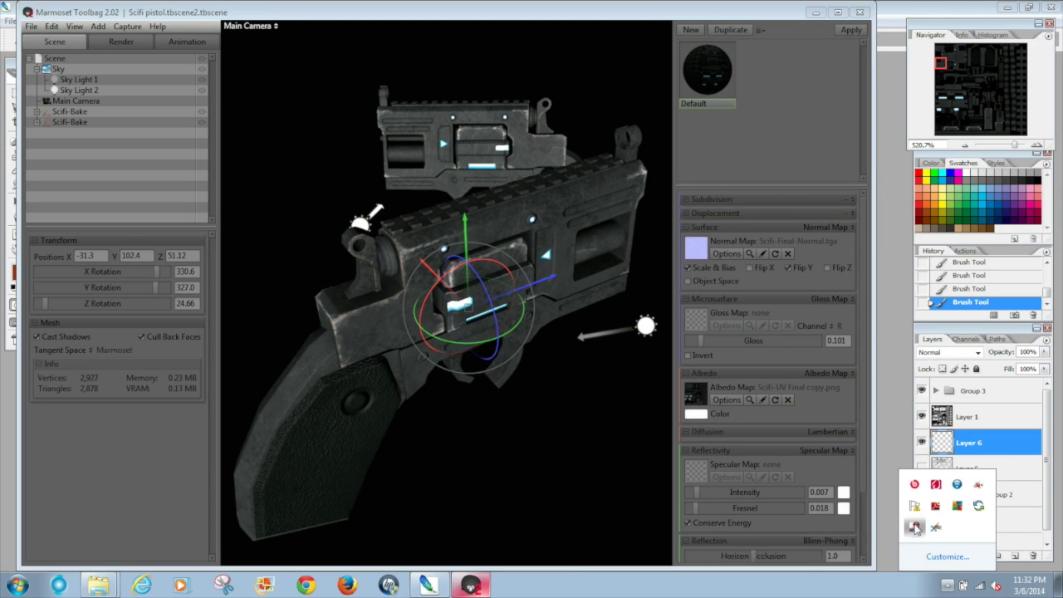
right_click(914, 528)
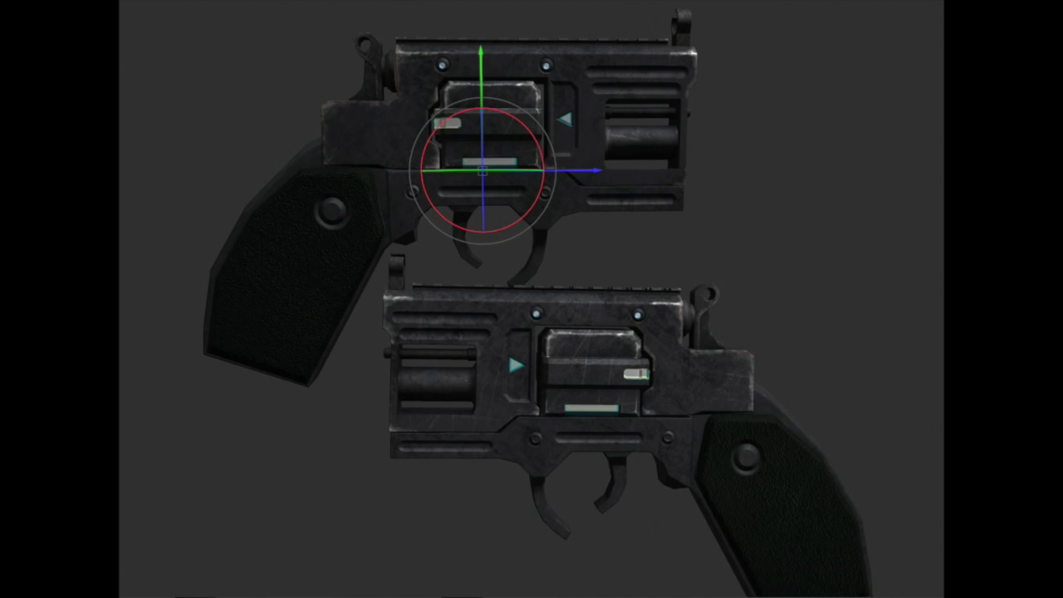